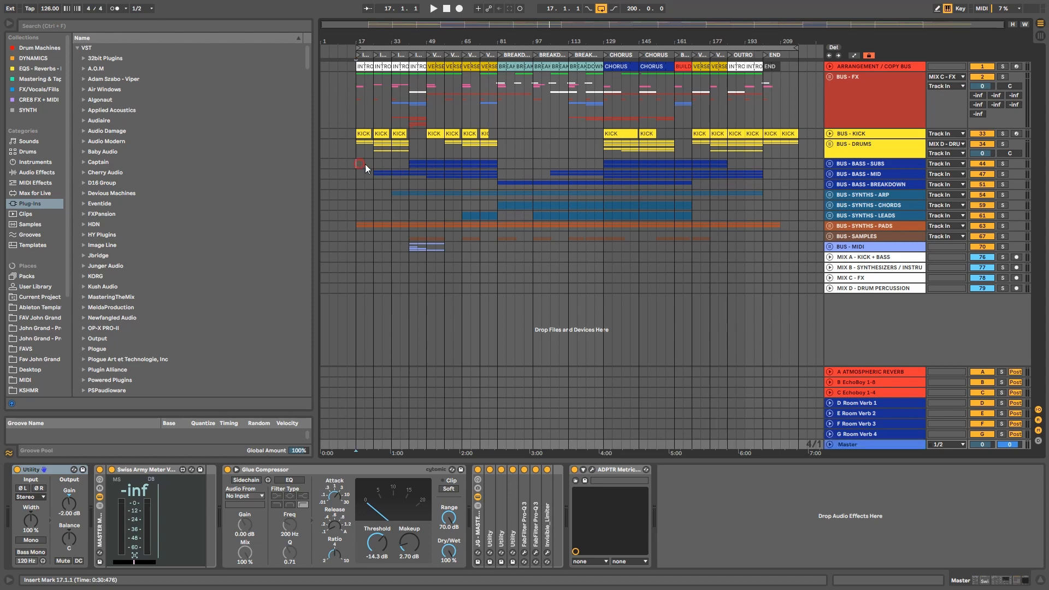
- Open the ADPTR MetricAB plug-in on the Master track and switch it to the Loudness meters
drag(365, 164, 802, 163)
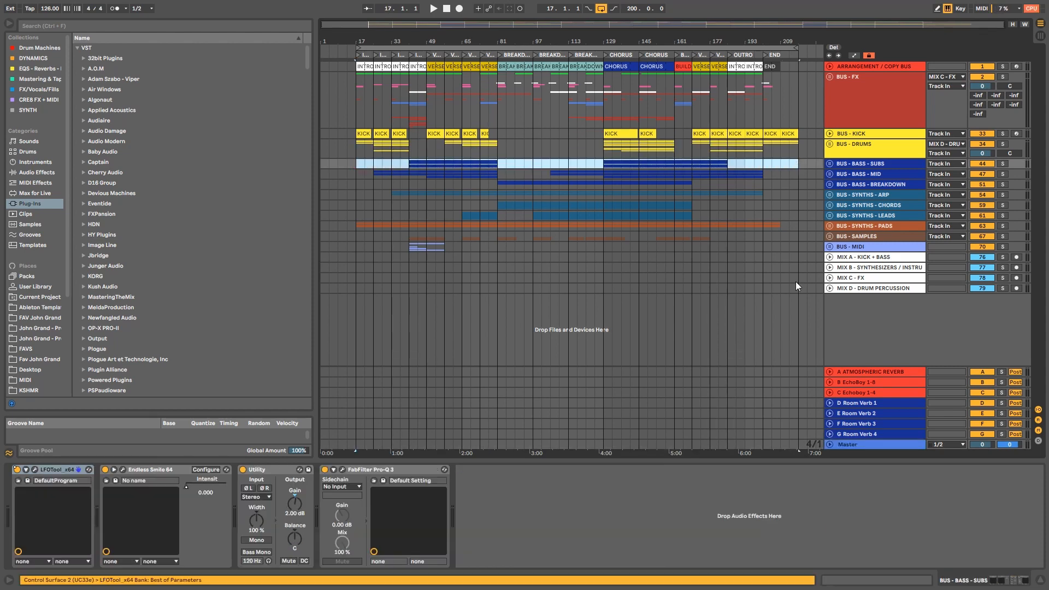
click(871, 446)
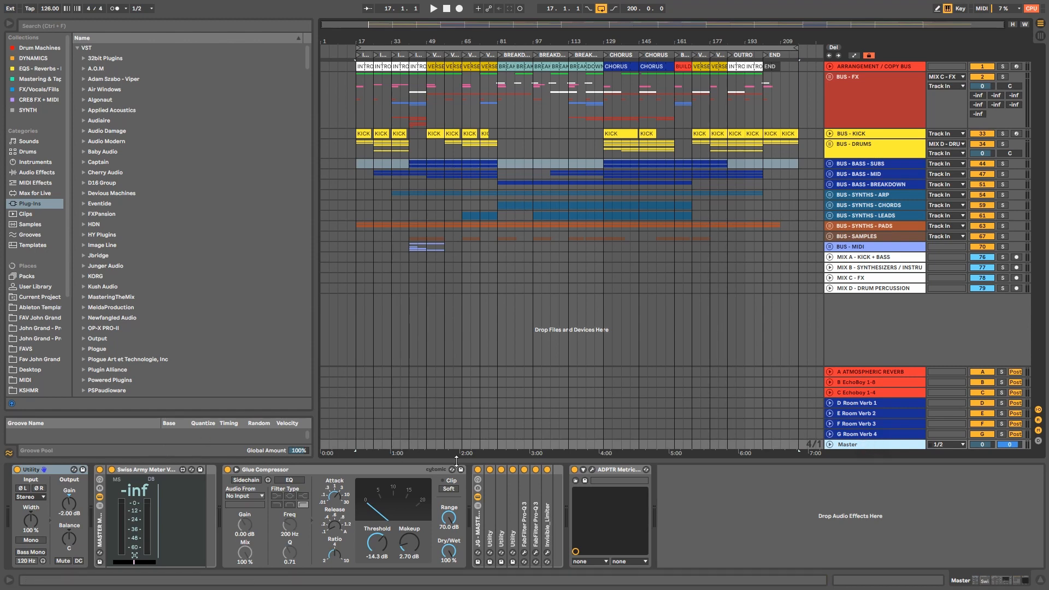
click(594, 471)
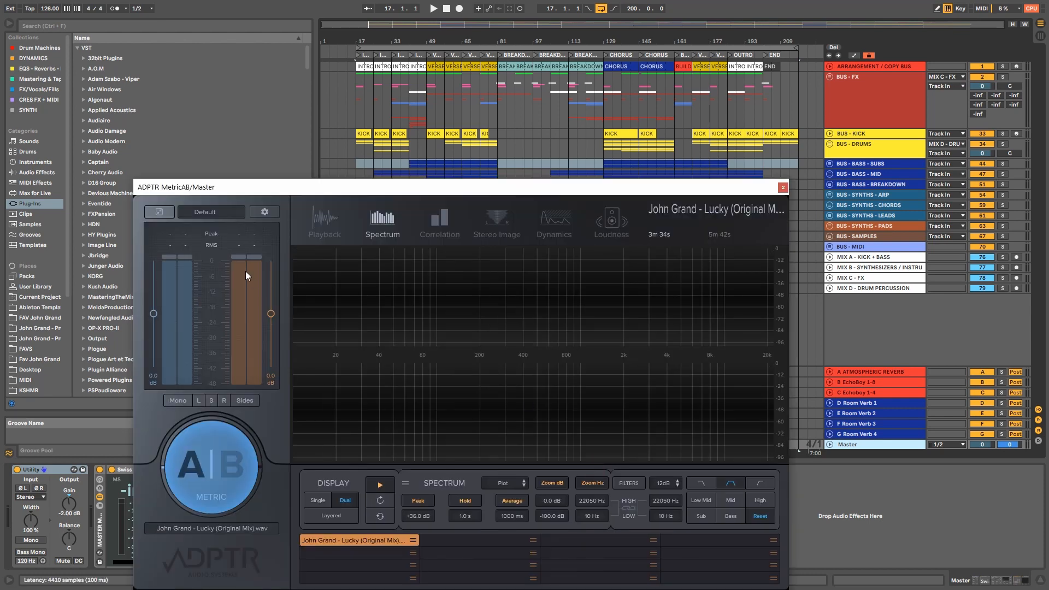
drag(311, 191, 310, 133)
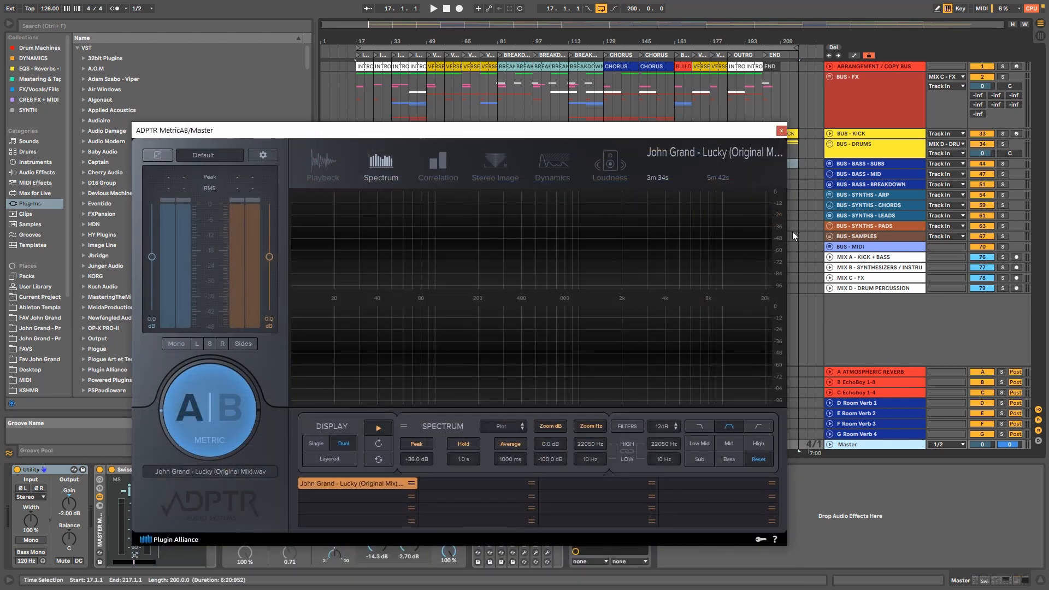
drag(627, 41, 618, 52)
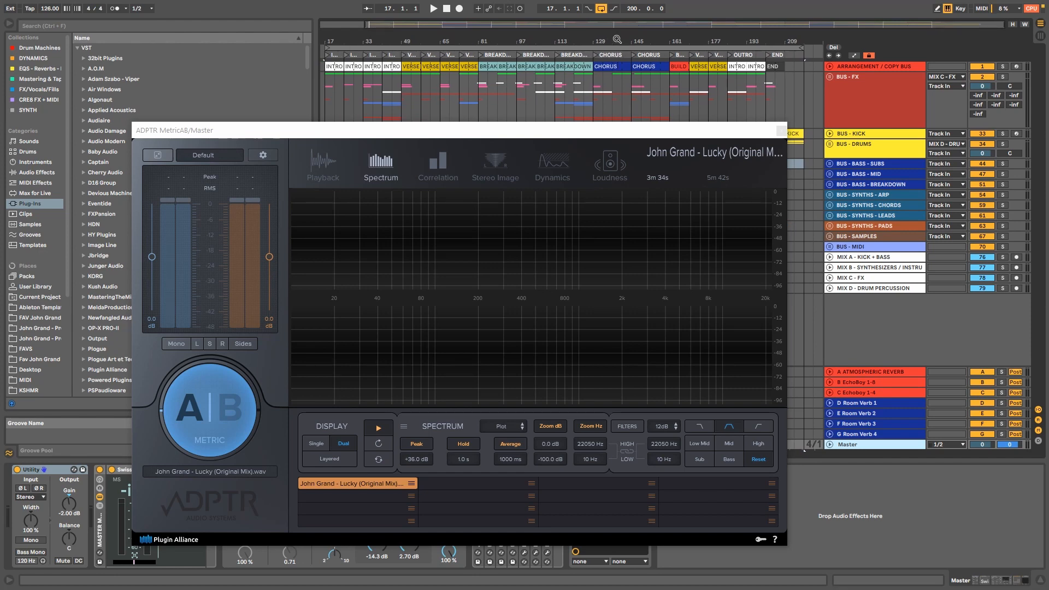
click(605, 176)
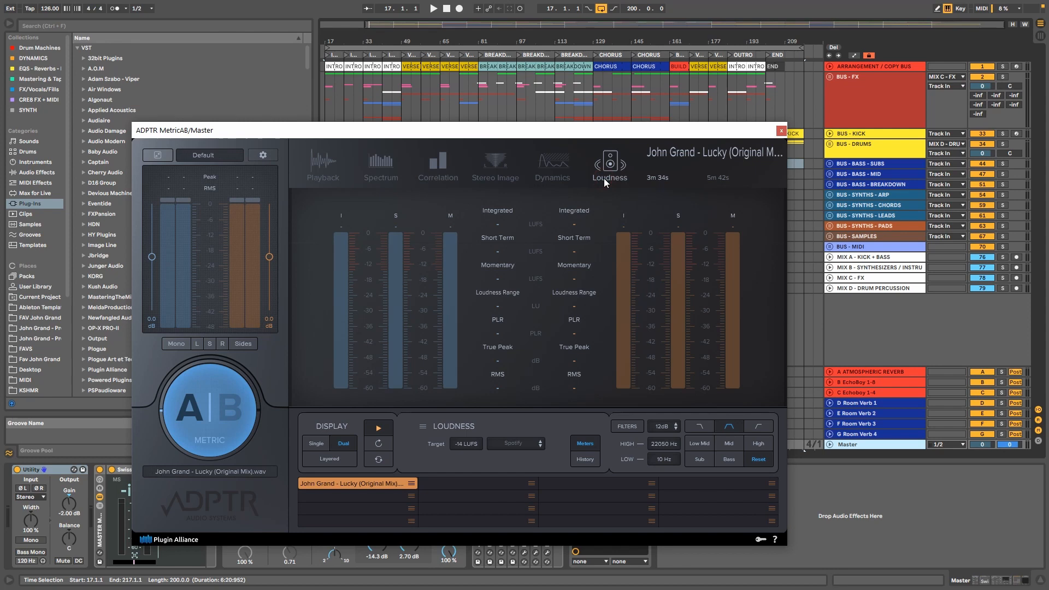
- Play the song from the first chorus at bar 129, check the master's loudness against the reference in MetricAB, and close the plug-in window
click(595, 87)
mouse_move(649, 42)
mouse_down()
mouse_move(661, 39)
mouse_move(647, 43)
mouse_up()
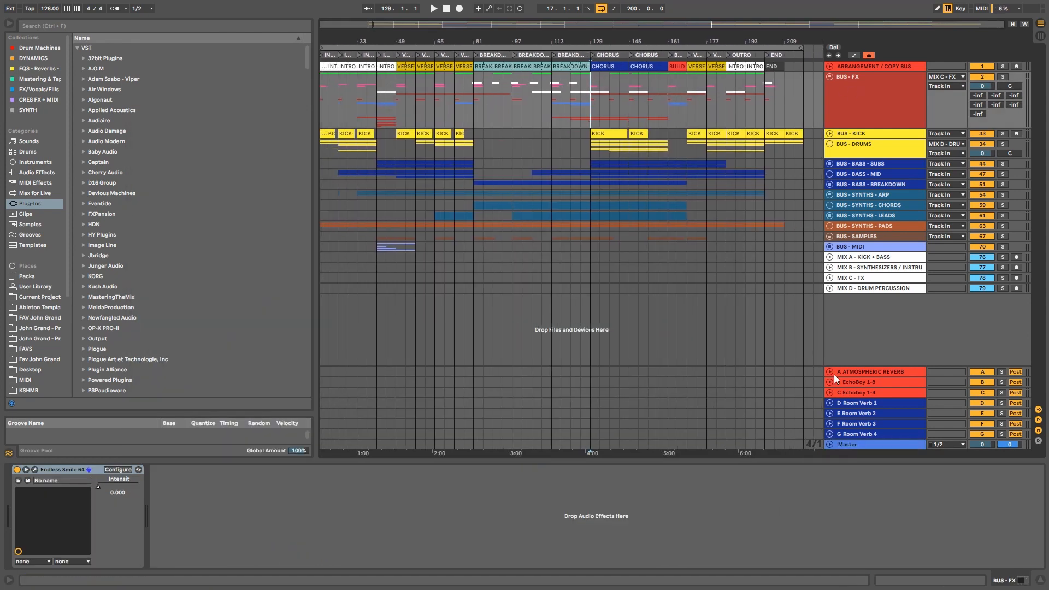
key(space)
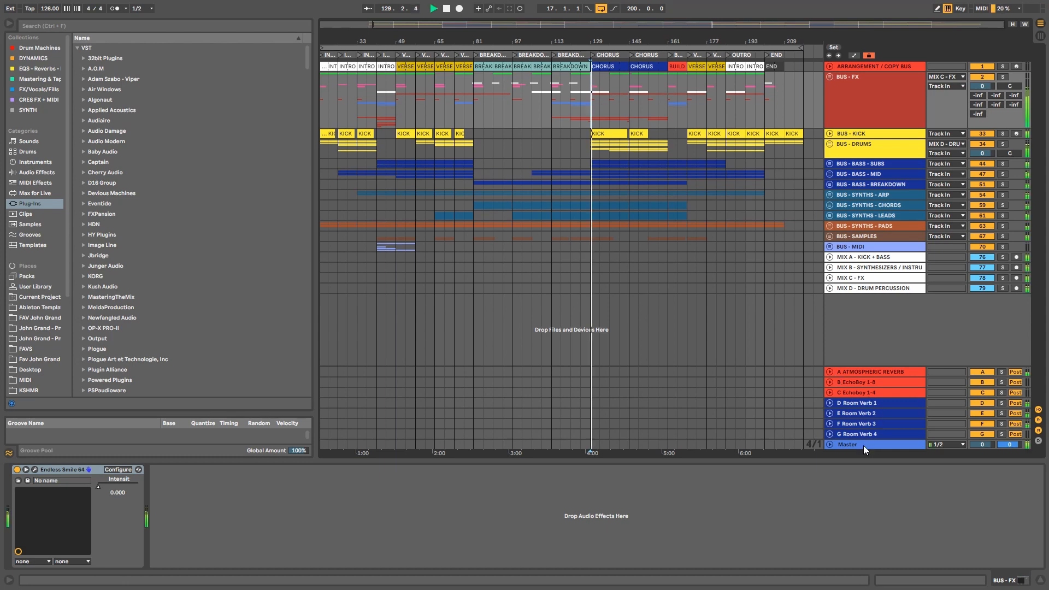
click(853, 445)
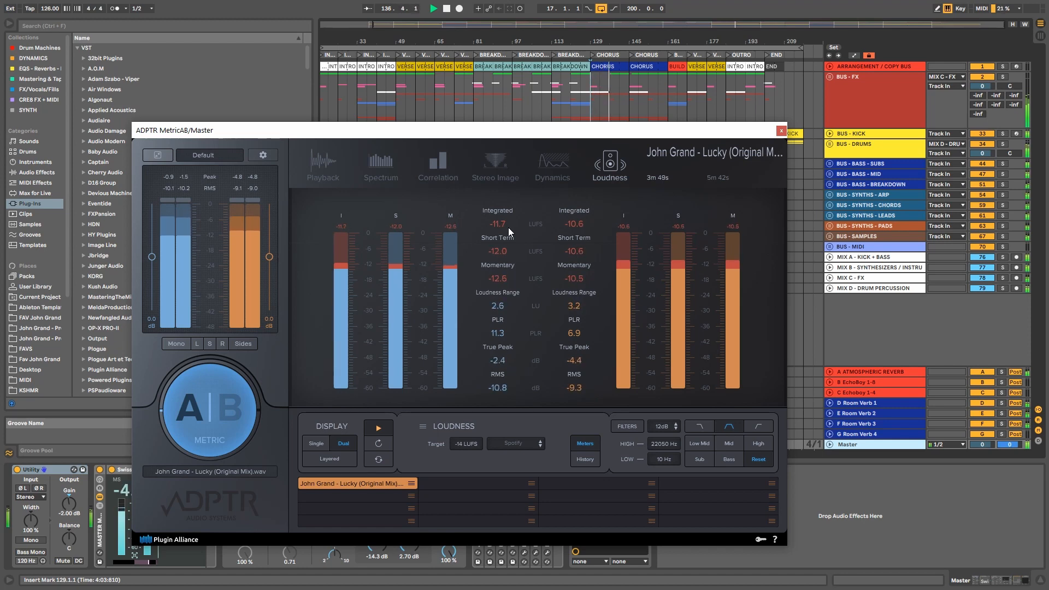
key(space)
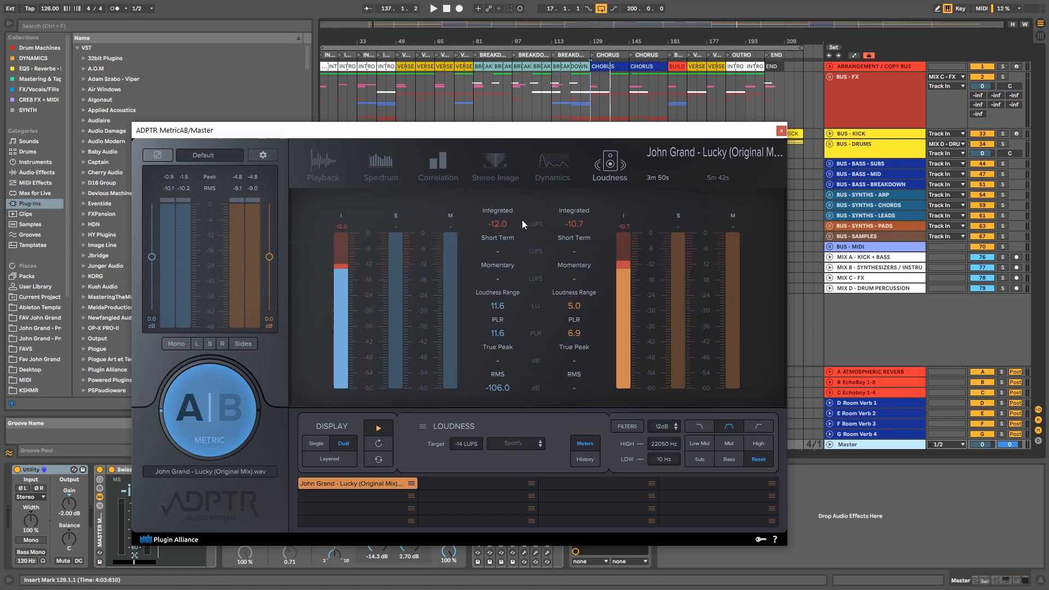
click(782, 131)
- Search the Max for Live devices for "swiss" and expand the Max Audio Effect results
click(725, 496)
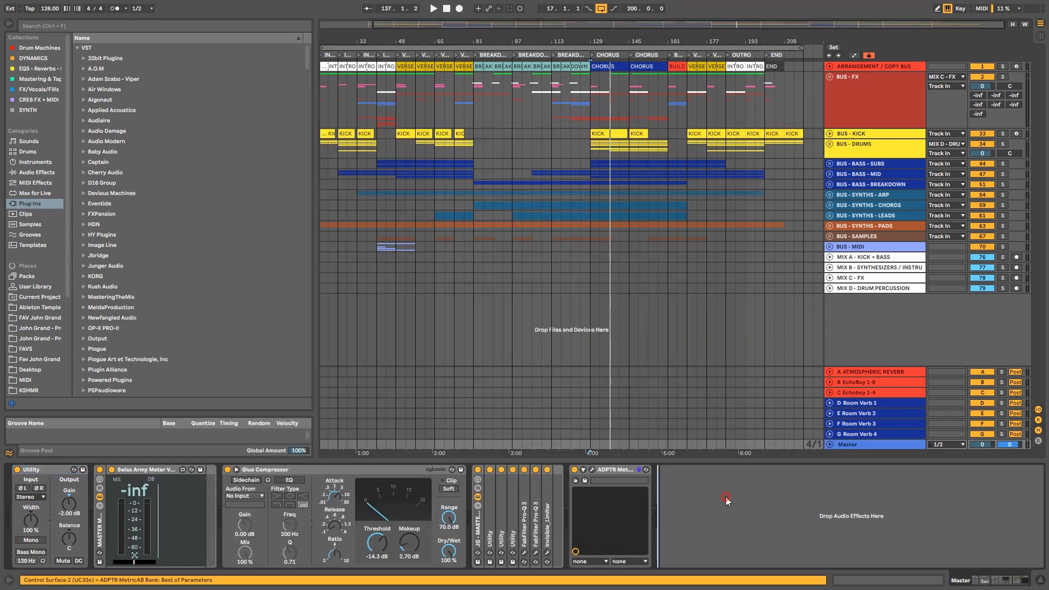
click(47, 194)
click(198, 28)
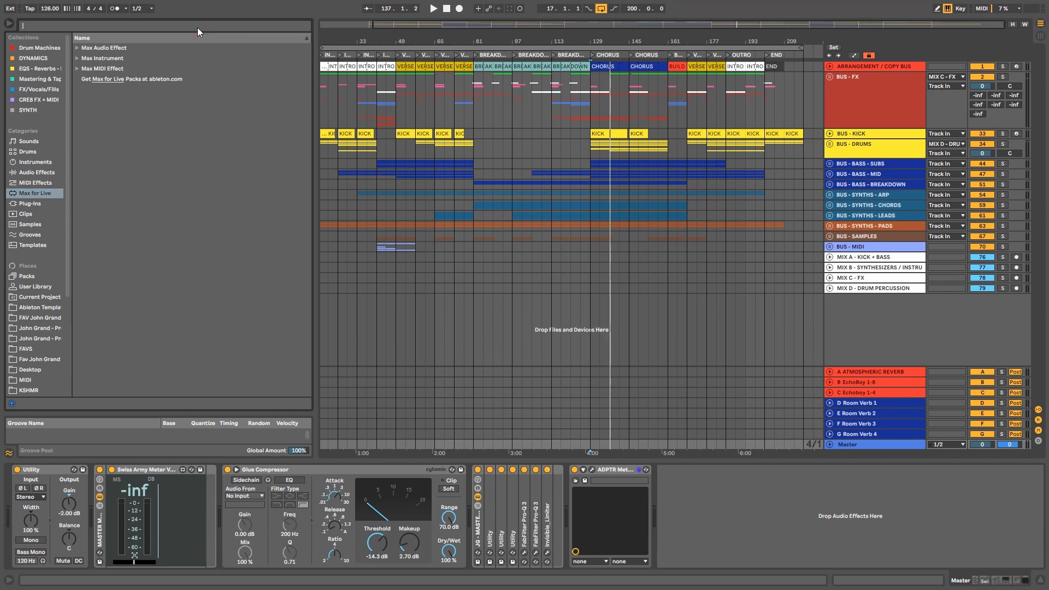
text(swiss)
key(Down)
key(Right)
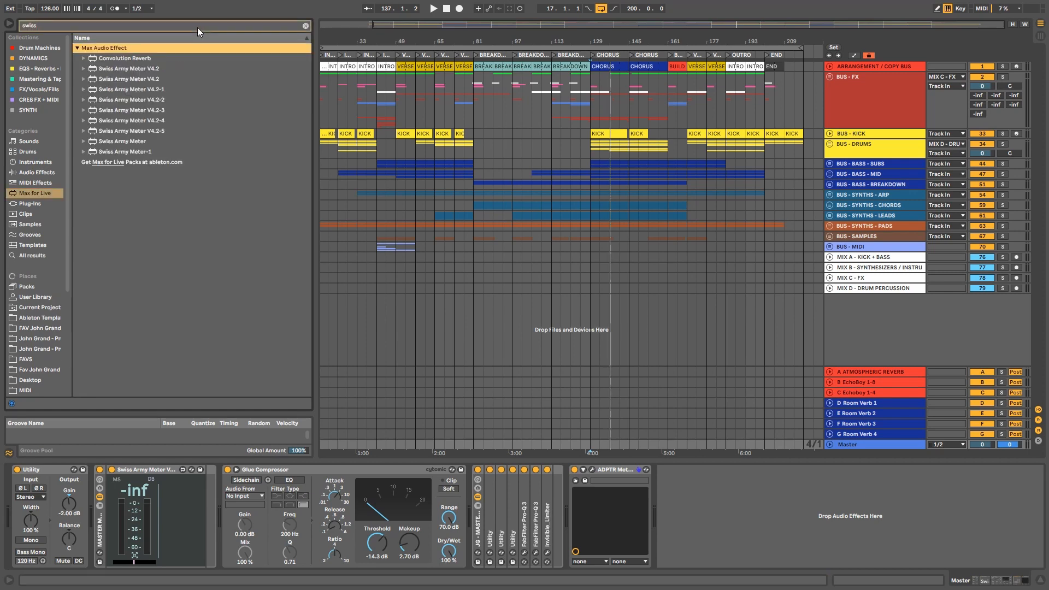
- Add the Swiss Army Meter device to the end of the Master track's effect chain
key(Down)
key(Down)
key(Down)
key(Down)
key(Down)
key(Down)
key(Down)
key(Down)
key(Down)
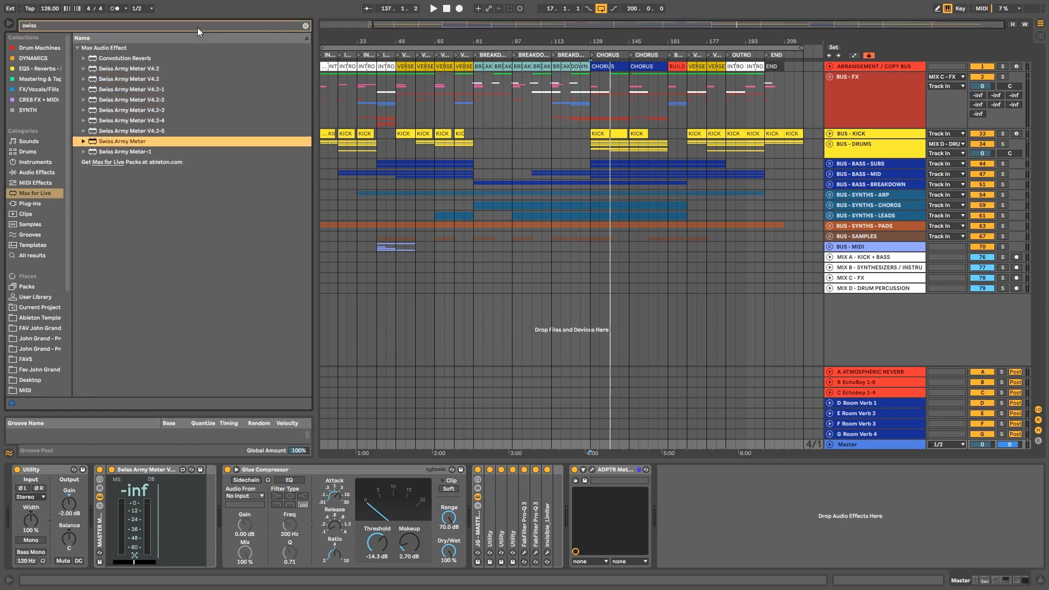
drag(231, 136, 713, 529)
click(689, 471)
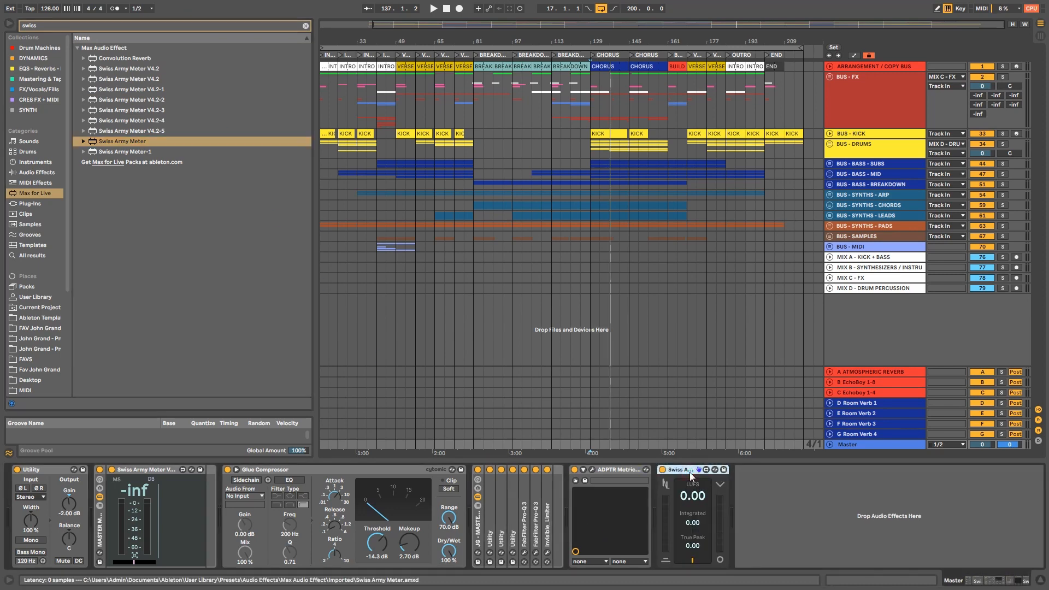
- Delete ADPTR MetricAB from the Master track's effect chain
click(614, 471)
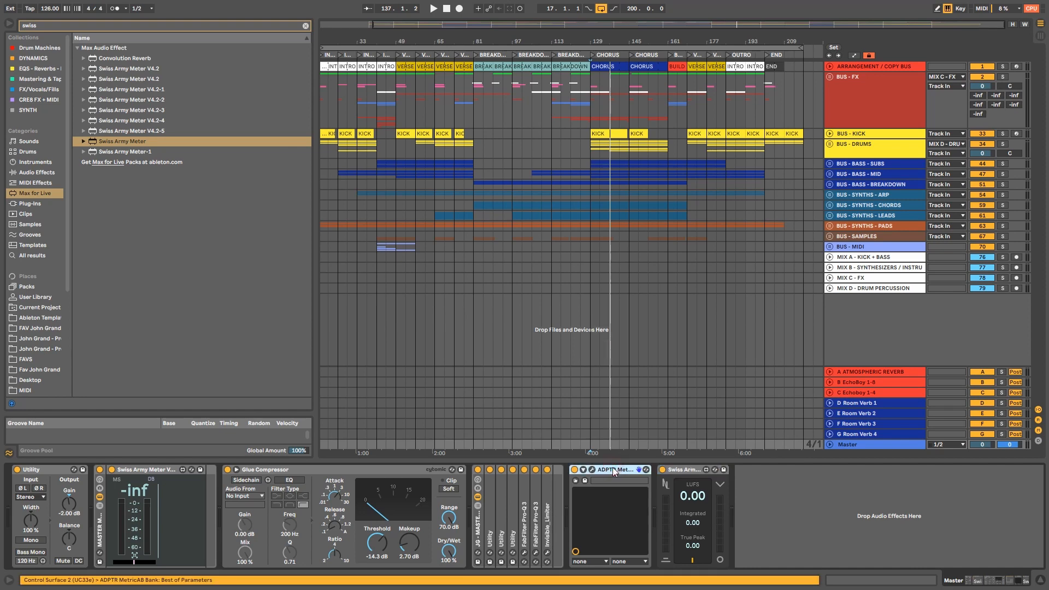
key(Delete)
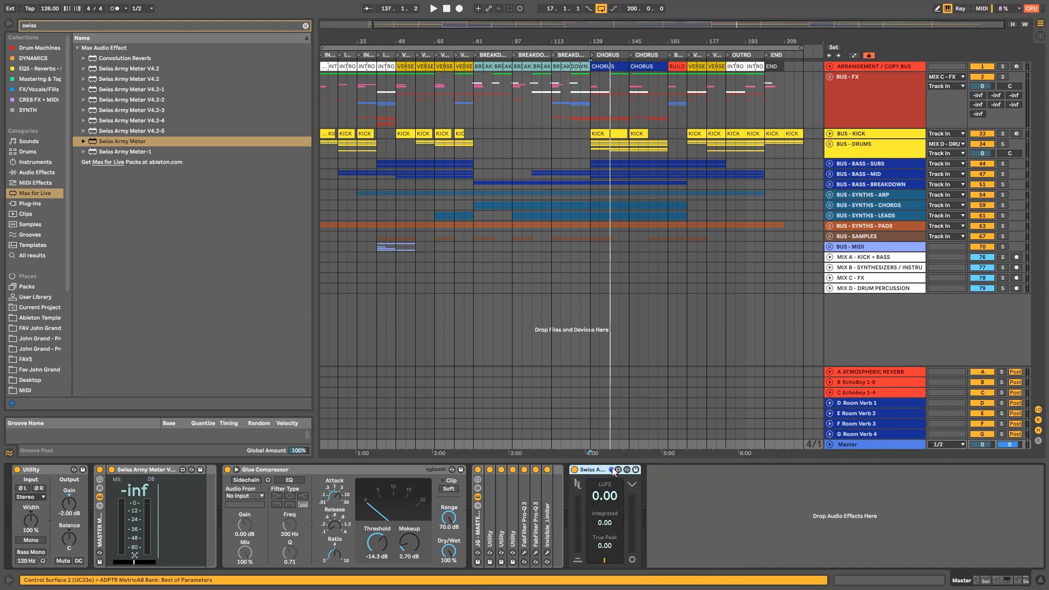
click(701, 485)
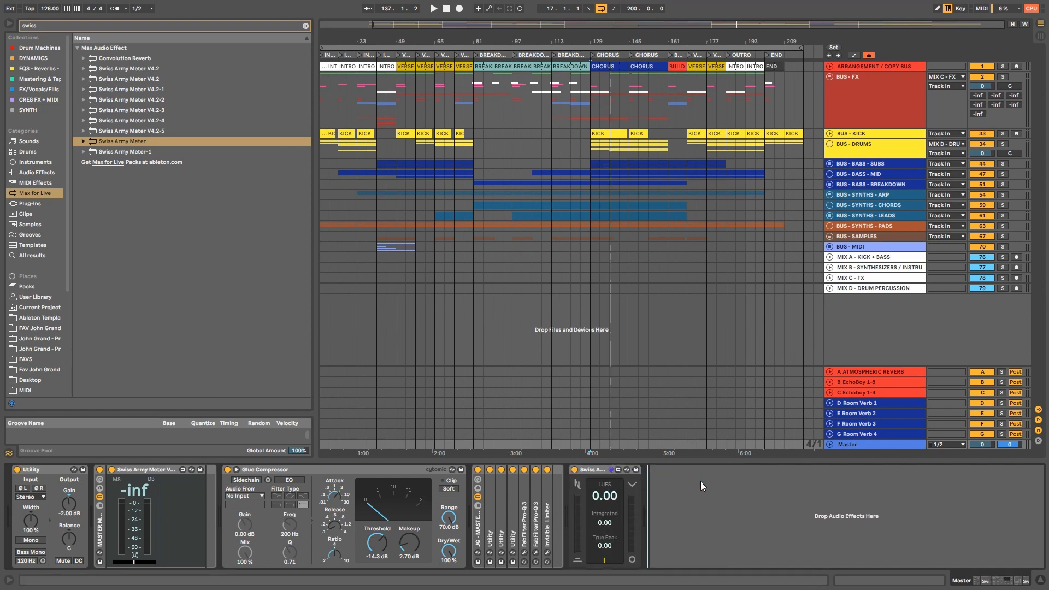
- Play the chorus and check the Master level on the Swiss Army Meter and in the Session View mixer, stopping playback when done
key(space)
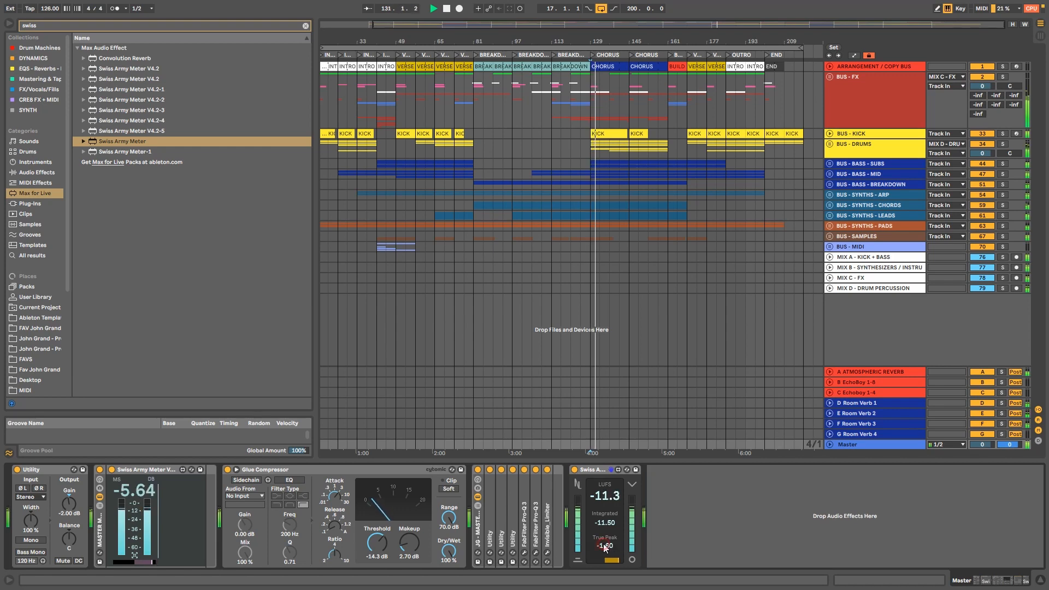
click(829, 444)
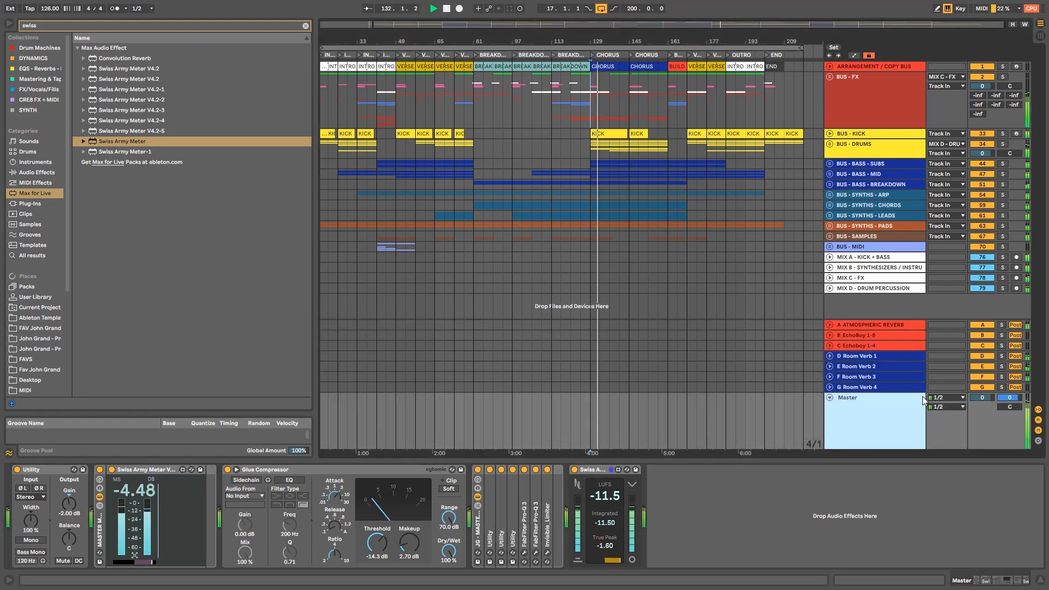
key(Tab)
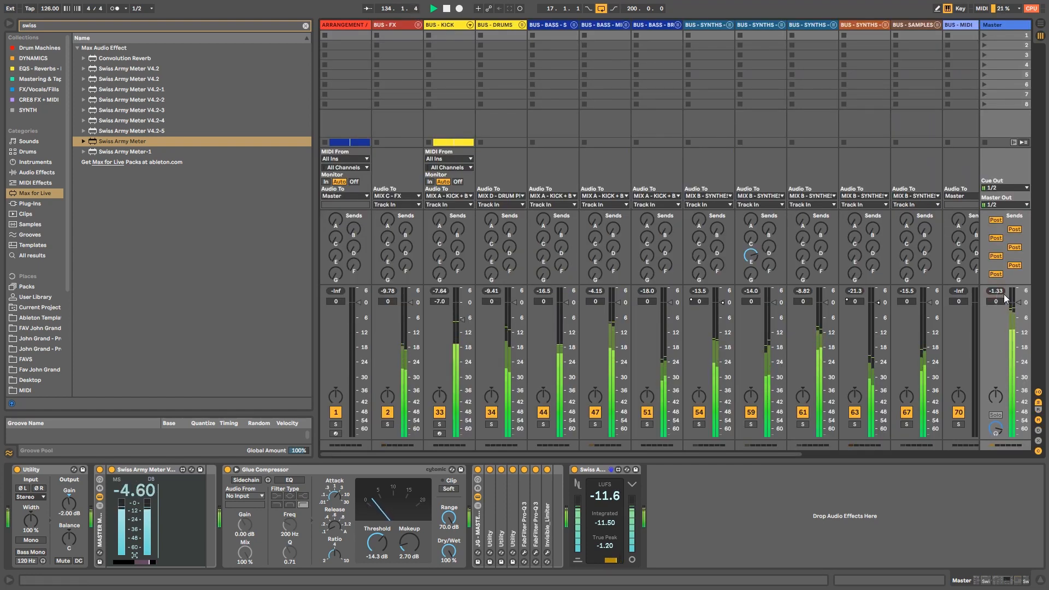
key(space)
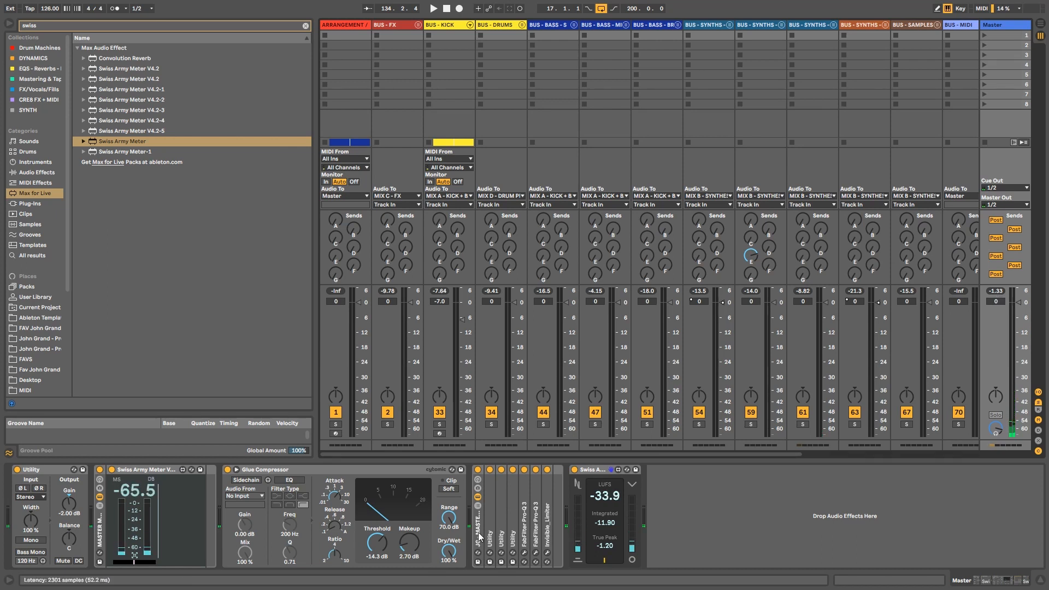
- Unfold the three Utility devices, both FabFilter Pro-Q 3 equalizers and the Invisible Limiter in the master EQ rack
click(495, 515)
double_click(495, 516)
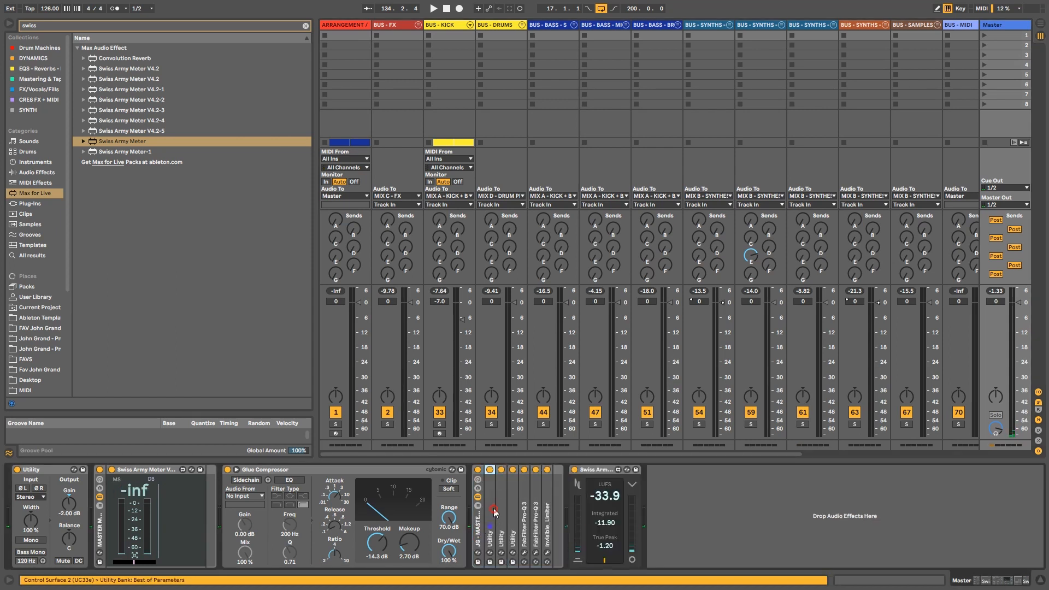
double_click(572, 497)
double_click(642, 490)
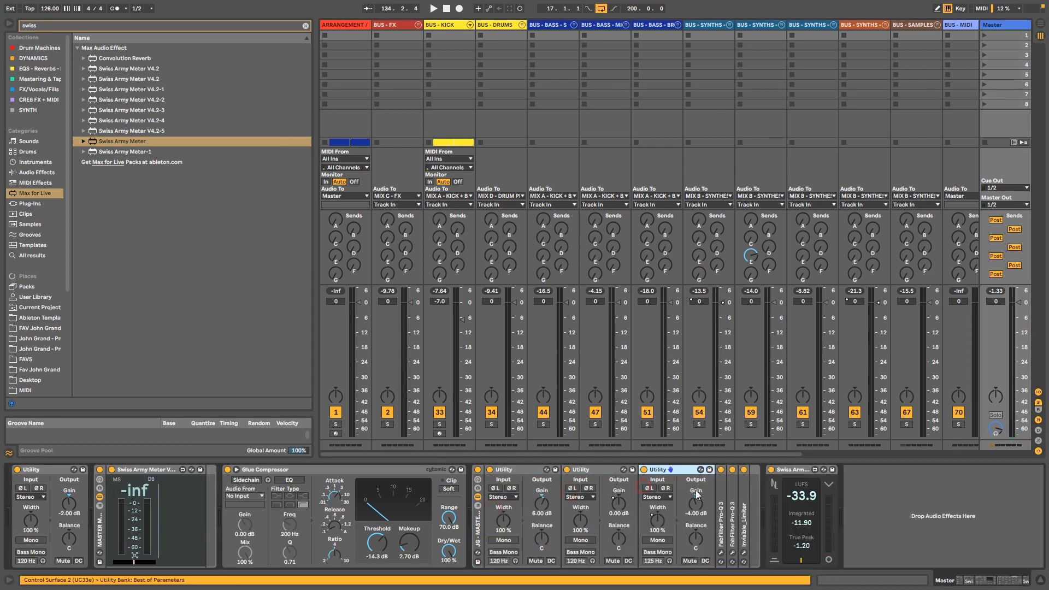
double_click(720, 492)
double_click(851, 497)
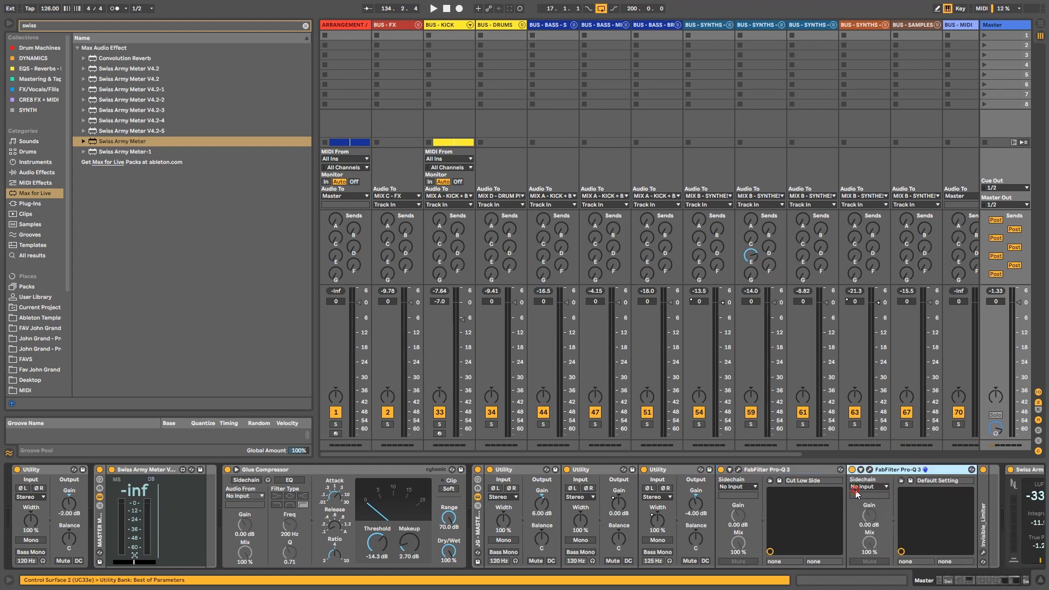
double_click(982, 492)
- Delete the Invisible Limiter from the end of the master EQ rack
click(993, 580)
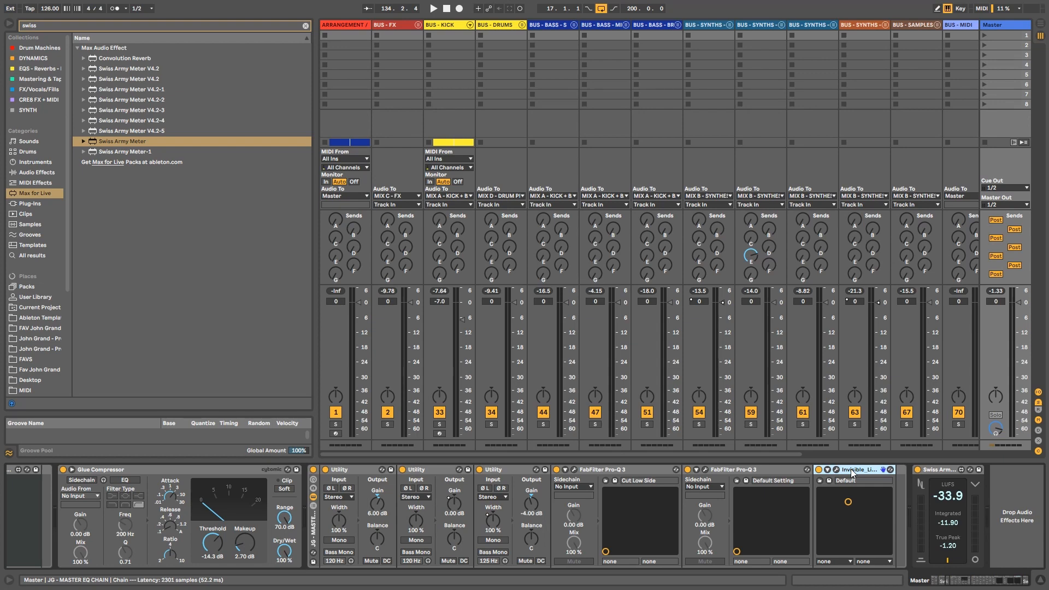
key(Delete)
click(949, 581)
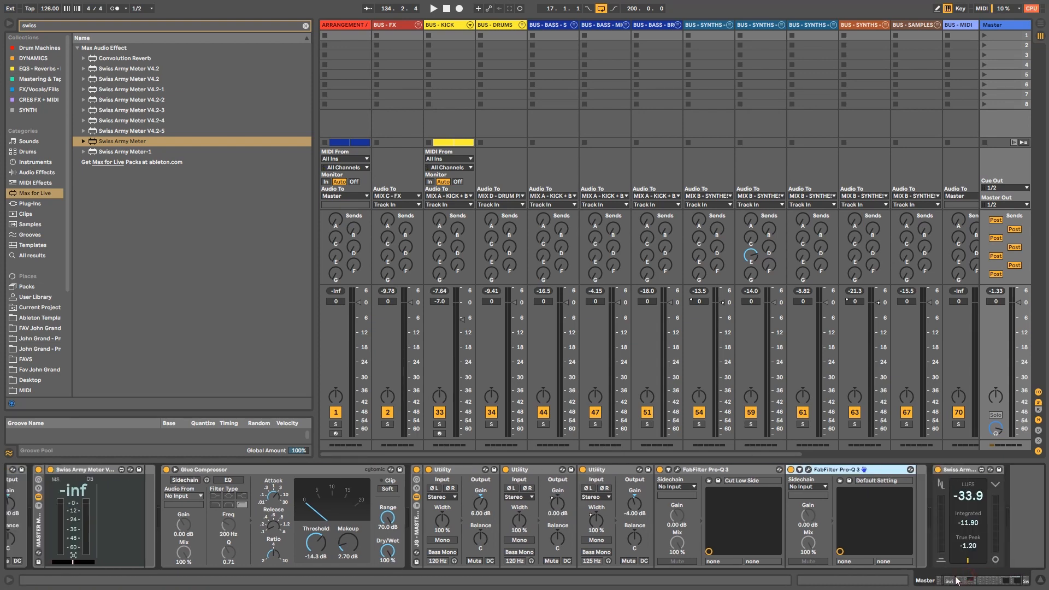
- Compare the chorus with the Master's Glue Compressor on and off during playback, and leave the compressor switched off
click(285, 473)
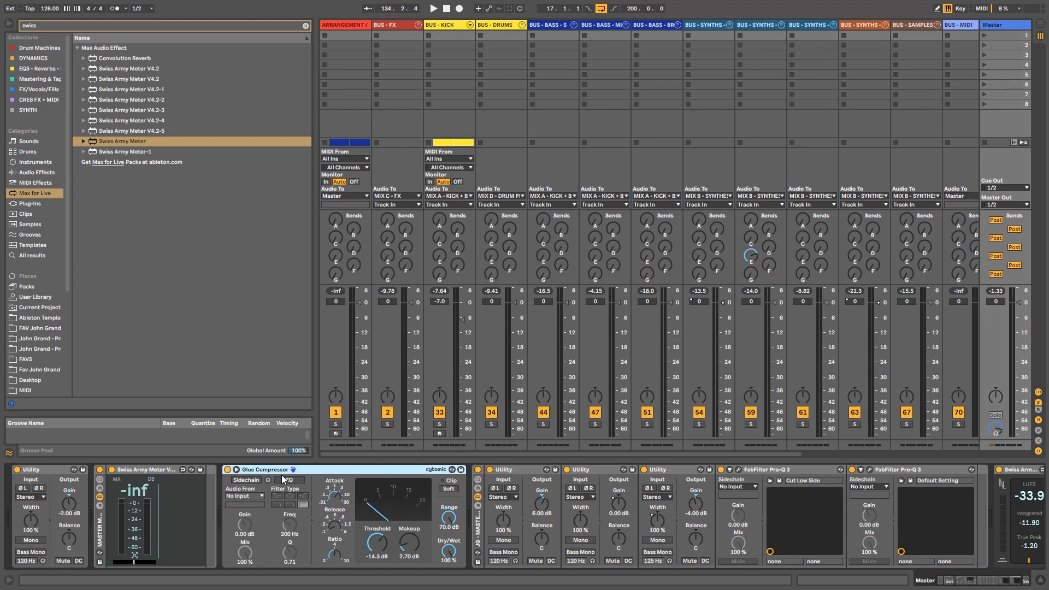
click(228, 471)
key(space)
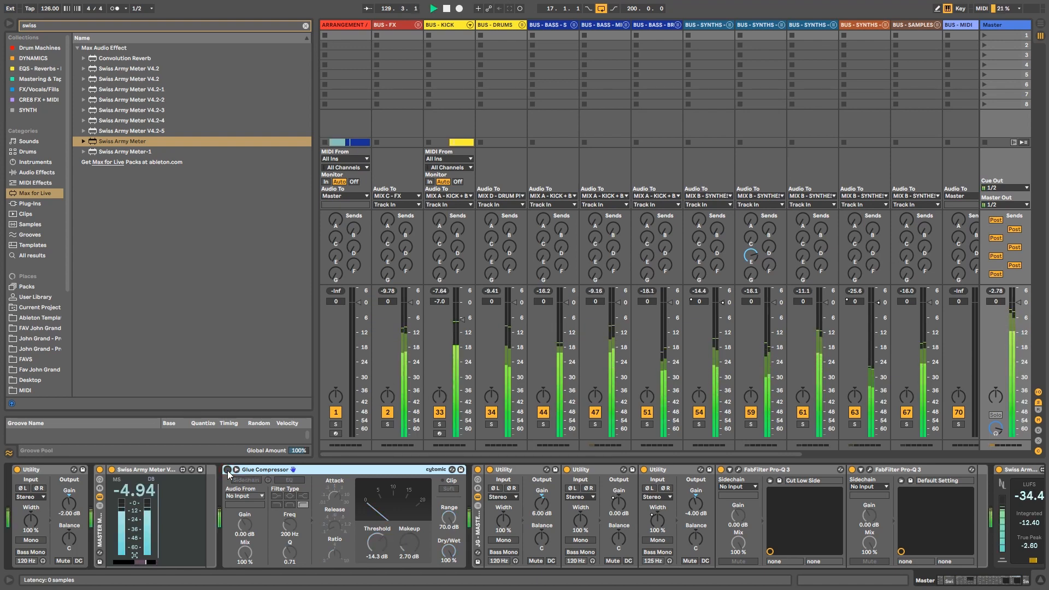
click(228, 471)
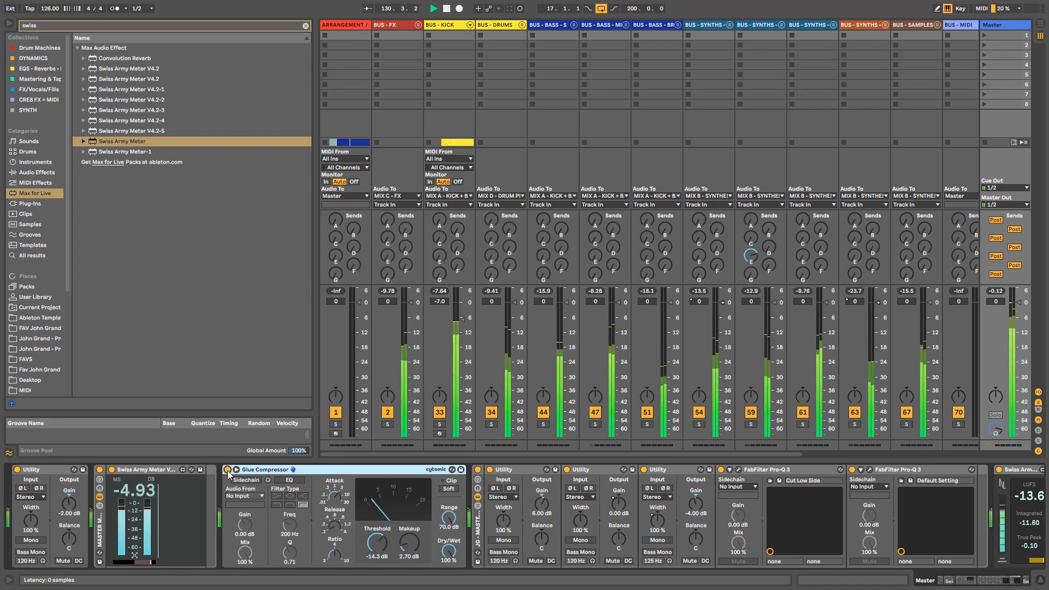
click(228, 471)
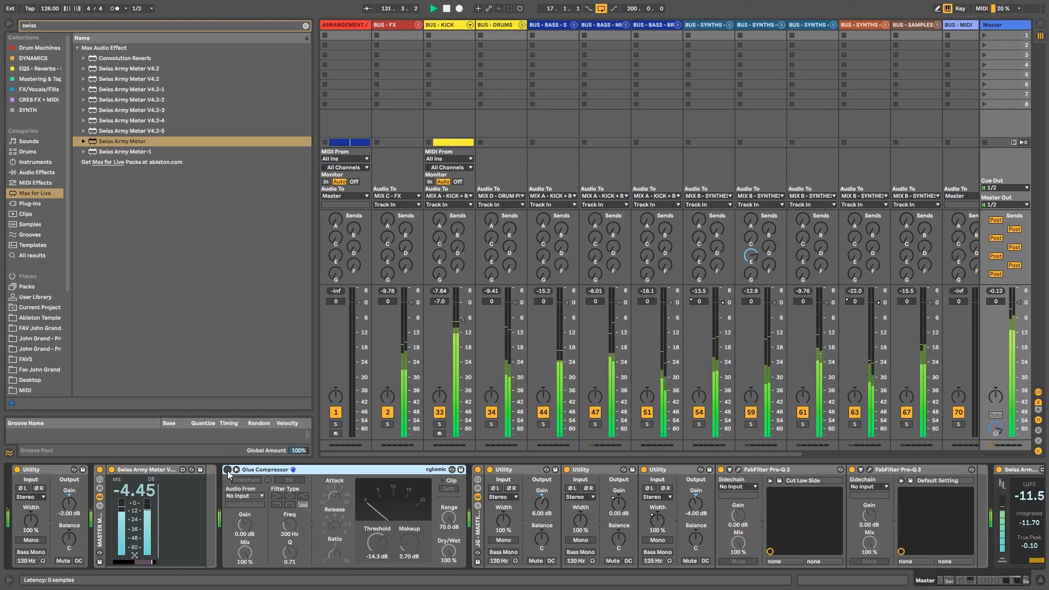
click(228, 471)
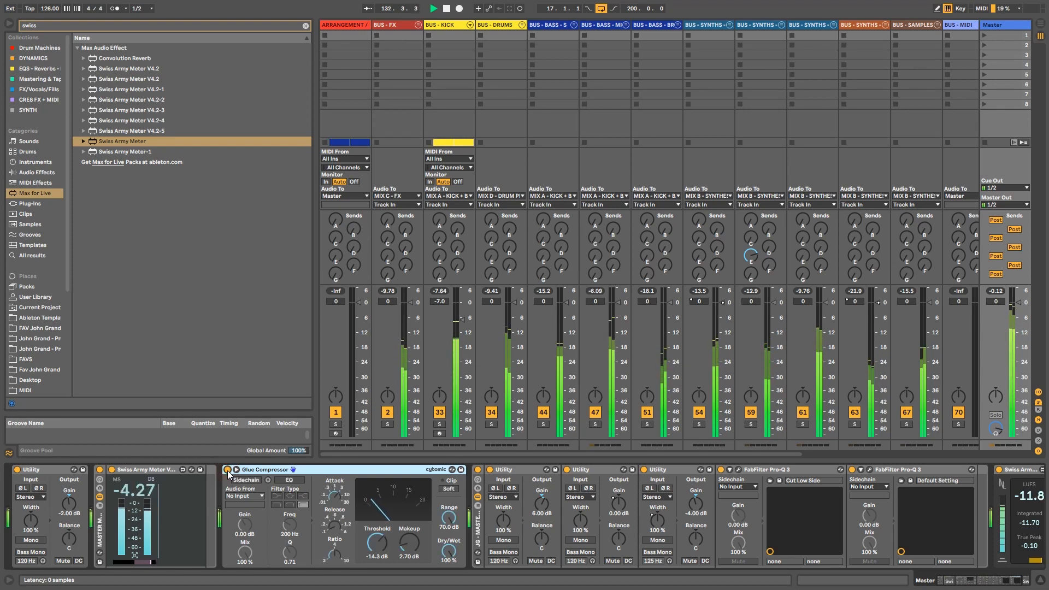
click(228, 469)
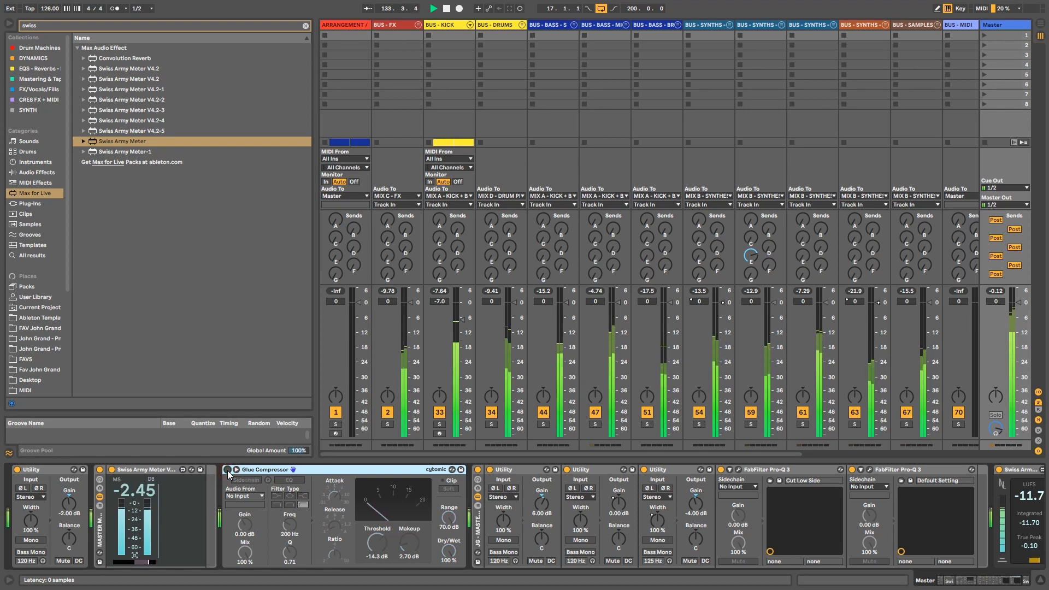
click(227, 469)
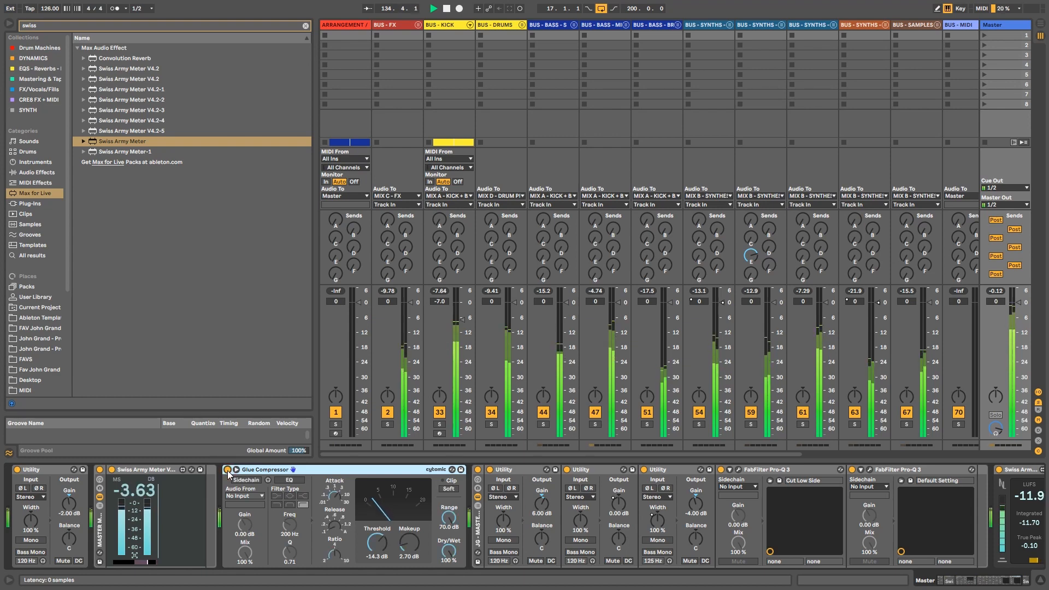
click(228, 470)
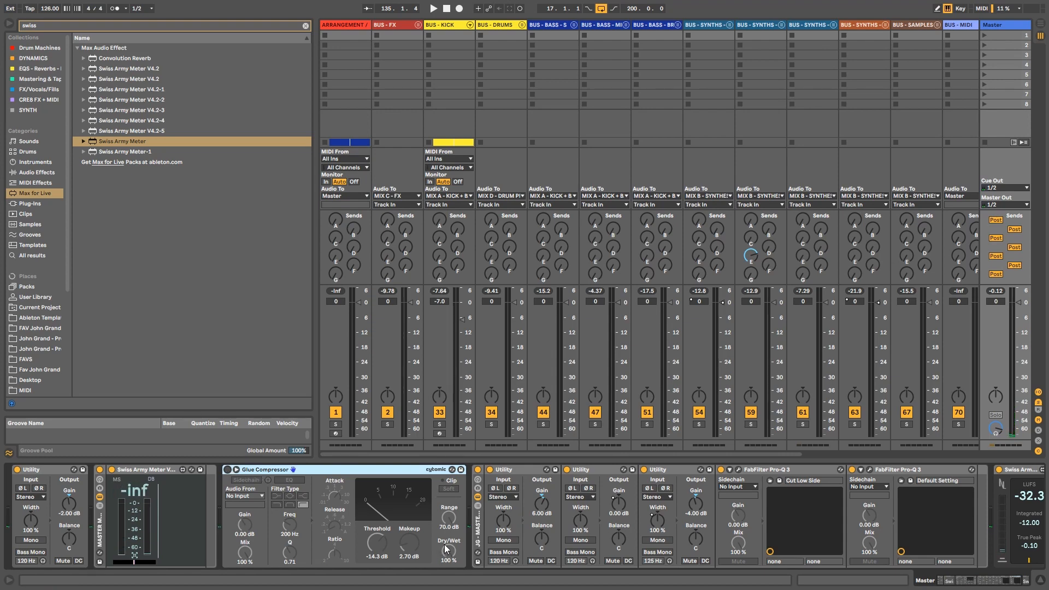
- Switch the Master's Glue Compressor back on and play the chorus with reset readings on the final Swiss Army Meter
click(228, 469)
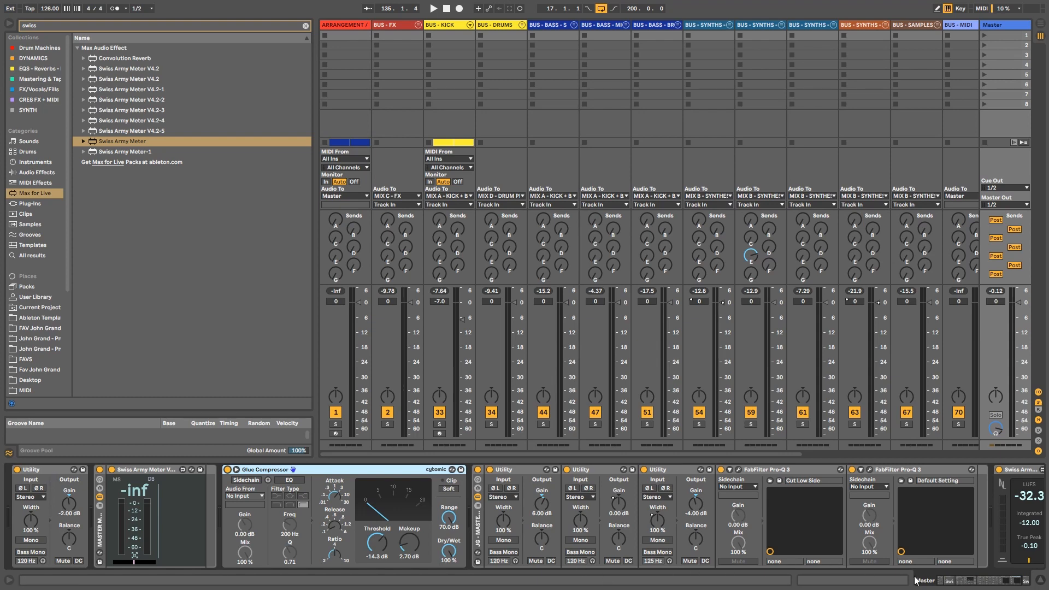
drag(945, 579, 961, 578)
click(949, 545)
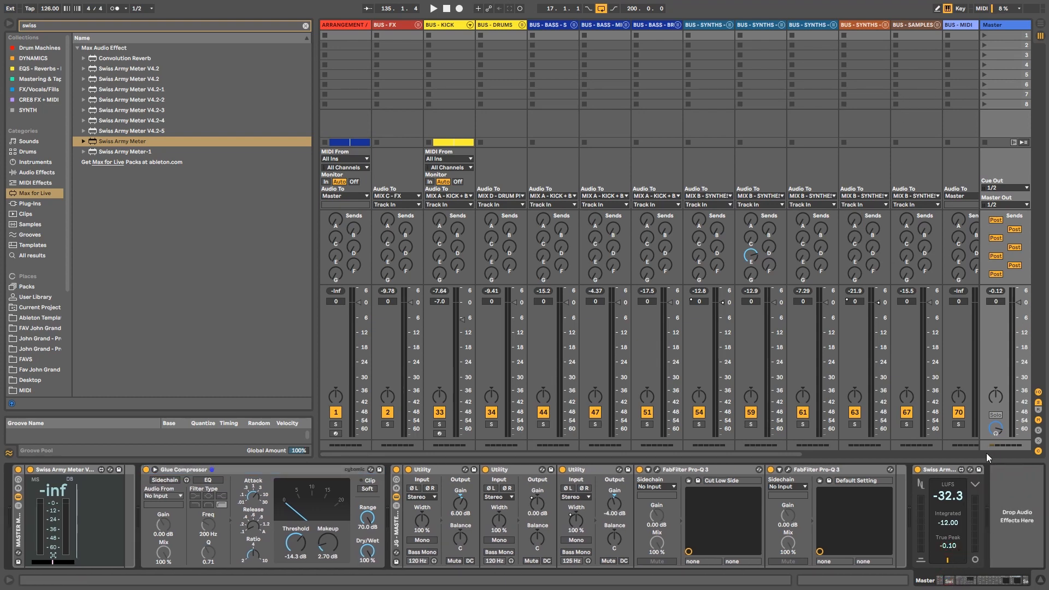
key(space)
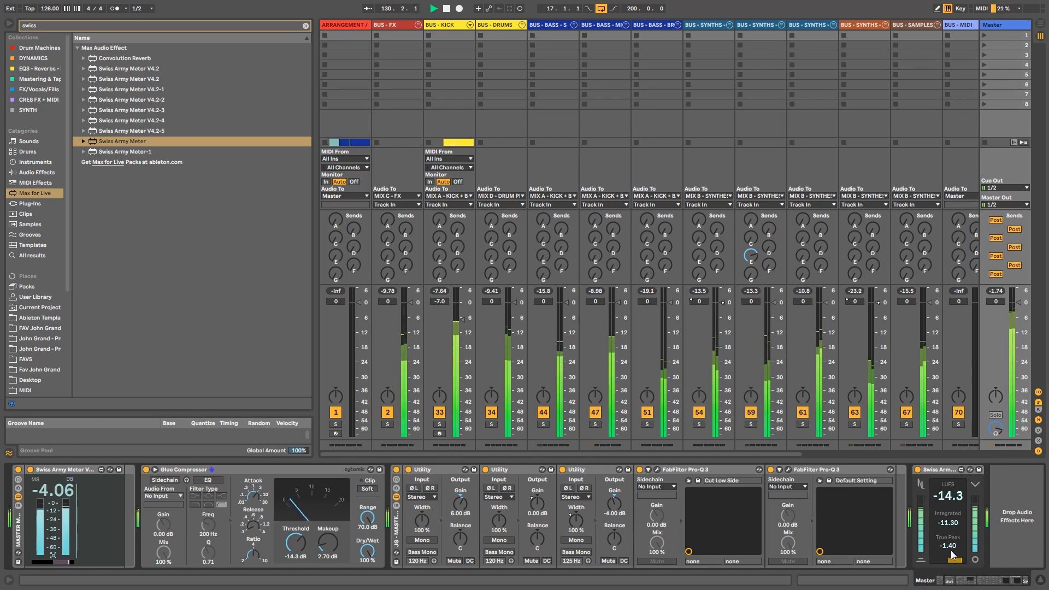
key(space)
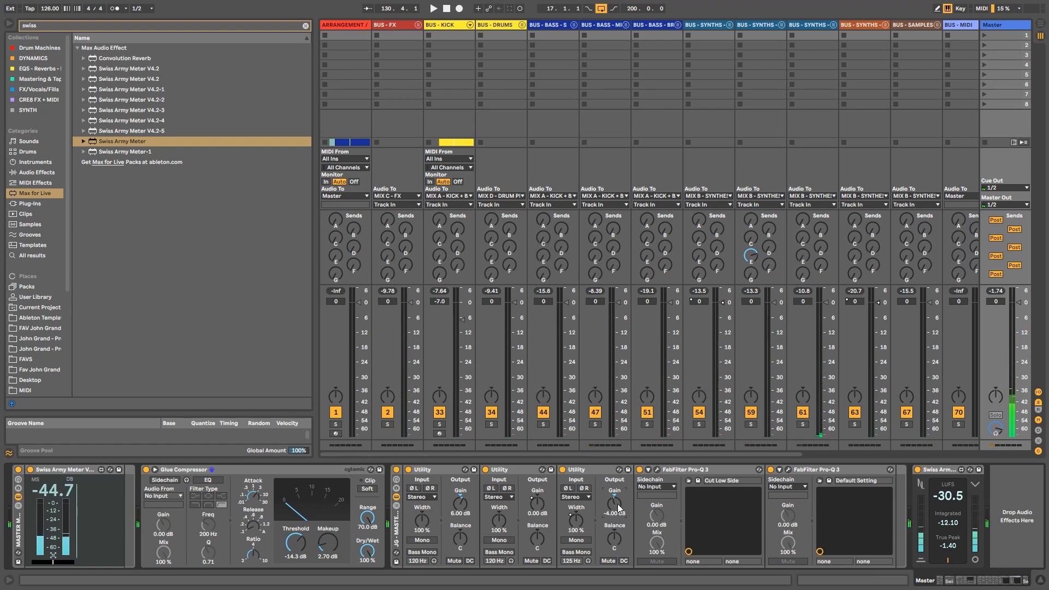
- Lower the third Utility's gain in the master EQ rack to -6 dB and recheck the Master peak level by playing the chorus
scroll(615, 503, down, 2)
scroll(614, 502, down, 2)
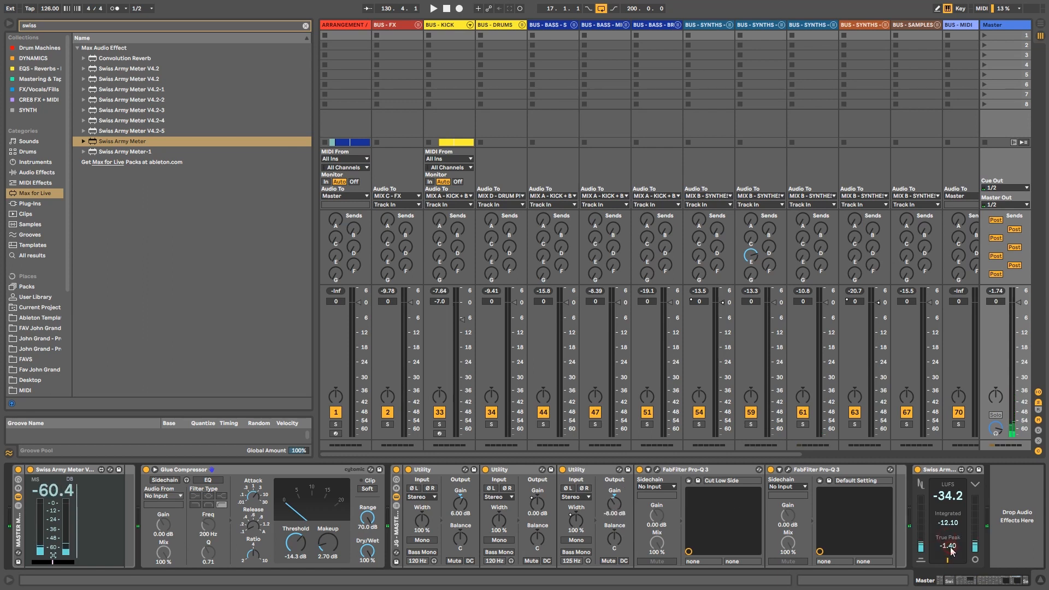
click(1002, 292)
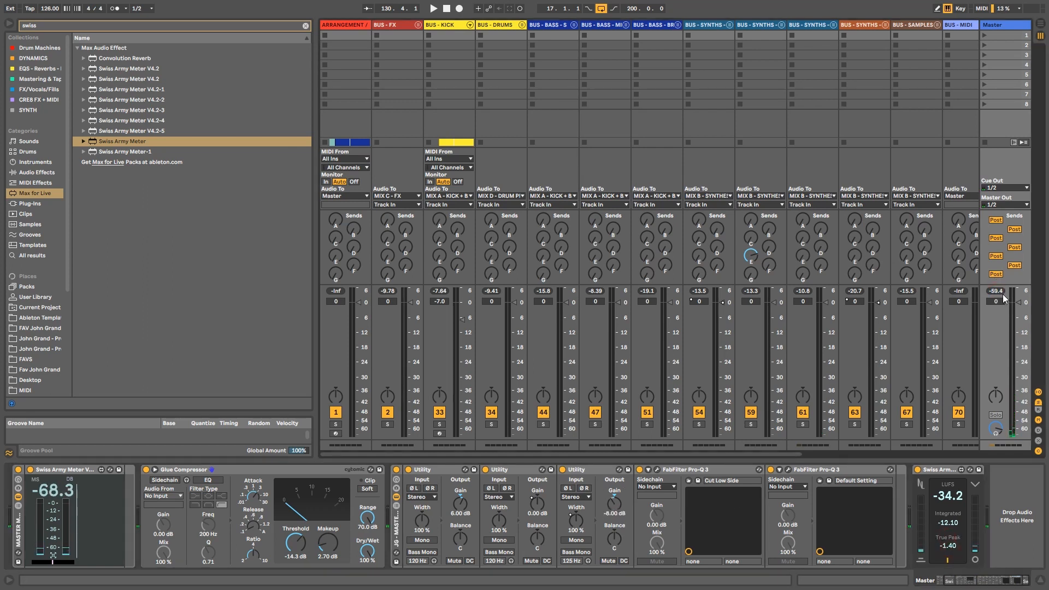
key(space)
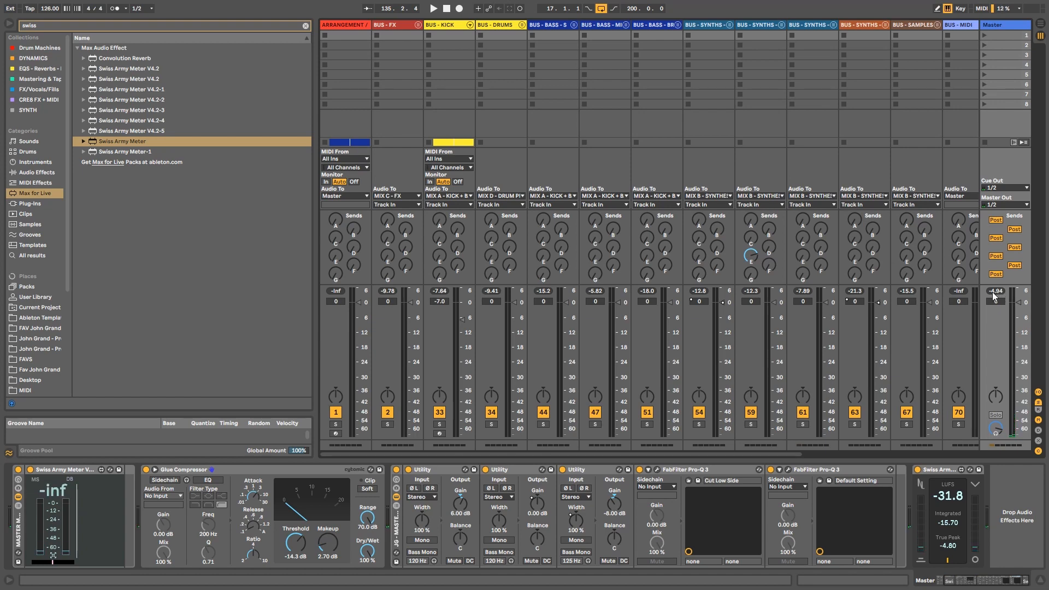
- Select the full song length from bar 17 to bar 217 on the BUS - BASS - SUBS track in the Arrangement View
key(Tab)
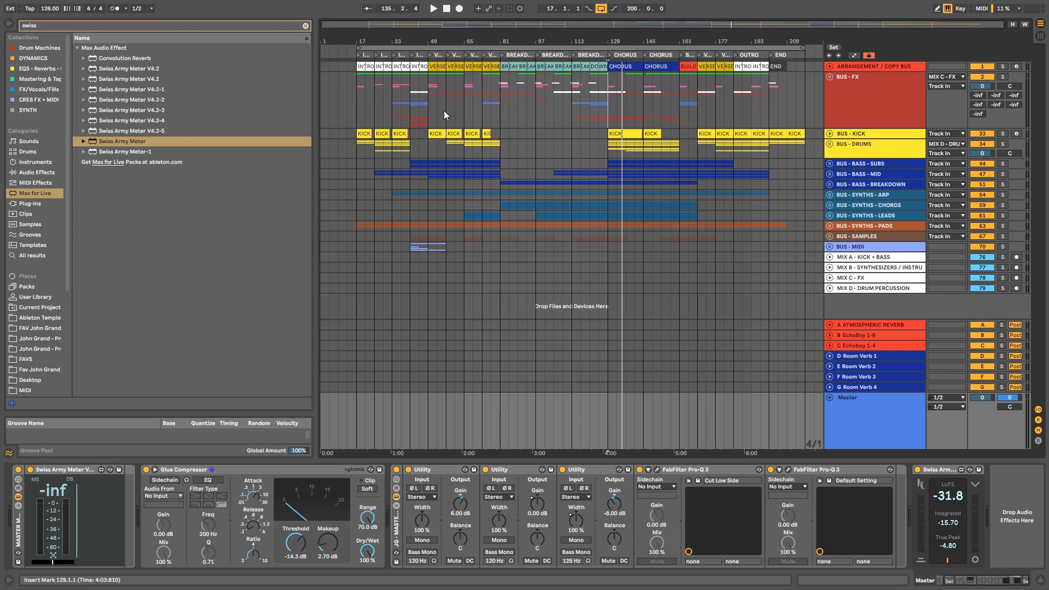
drag(358, 166, 805, 171)
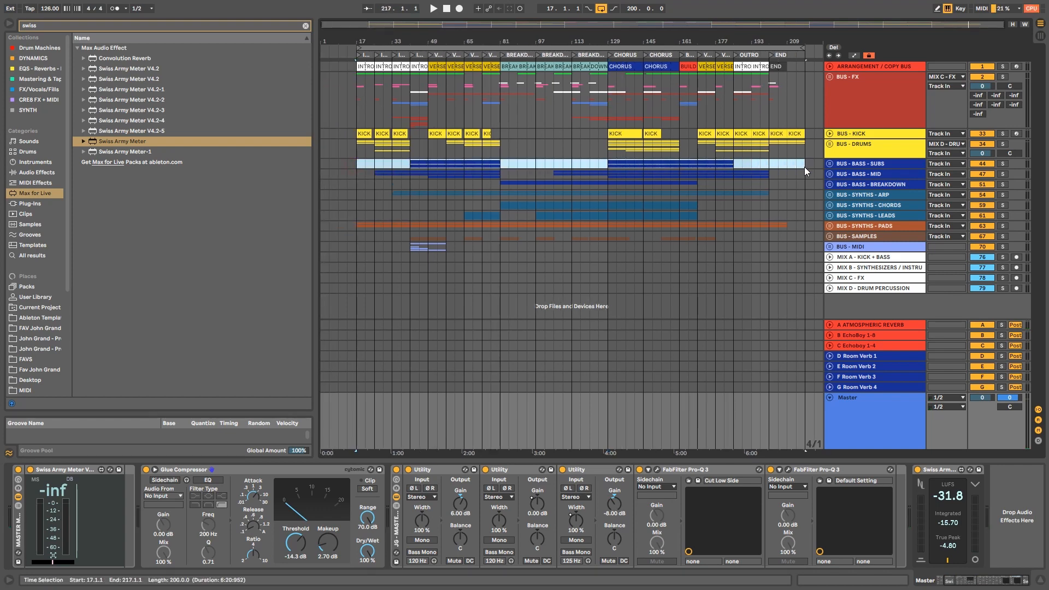
key(Tab)
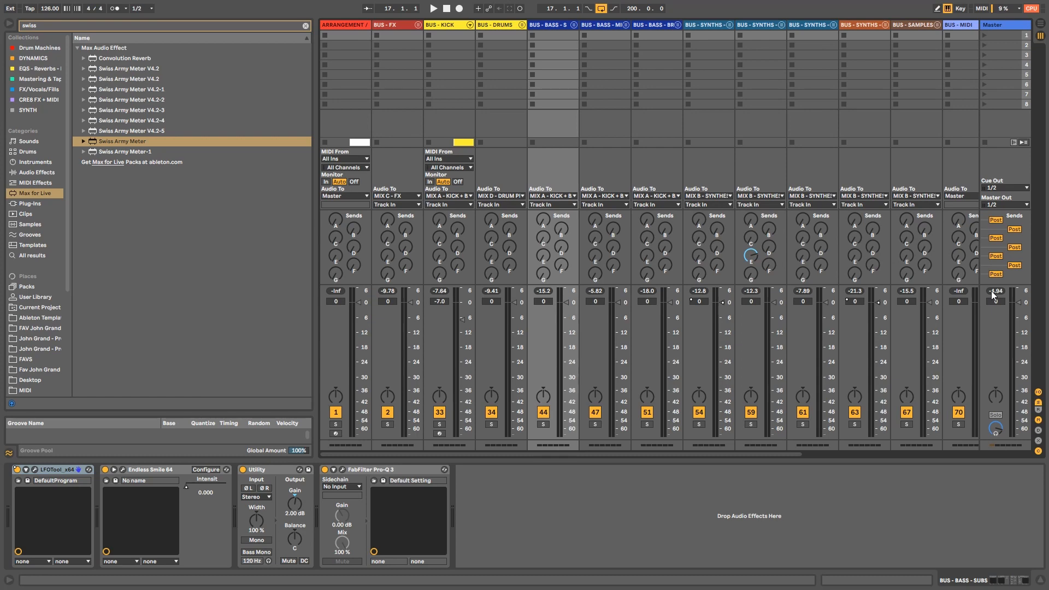
key(Tab)
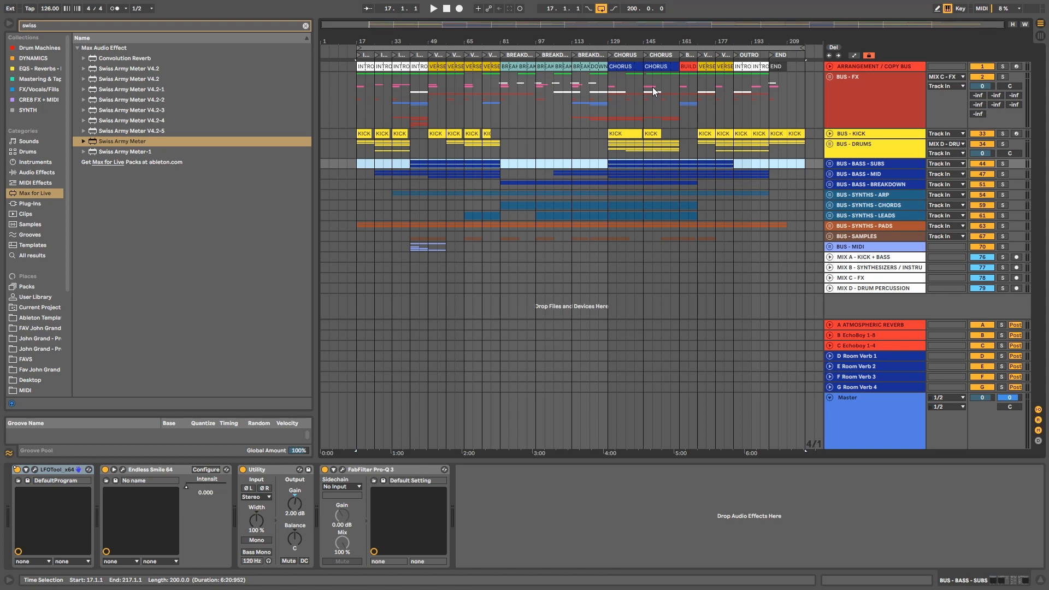
drag(357, 164, 798, 167)
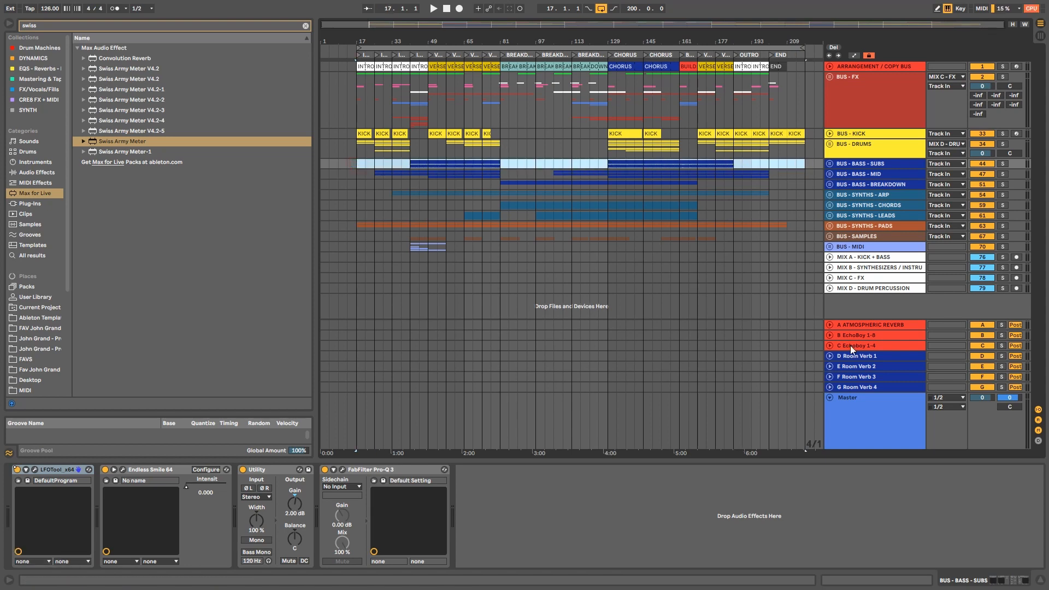
- Show the Master's devices in the Session View and review the third Utility's gain, the Glue Compressor and the final Swiss Army Meter
click(887, 417)
key(Tab)
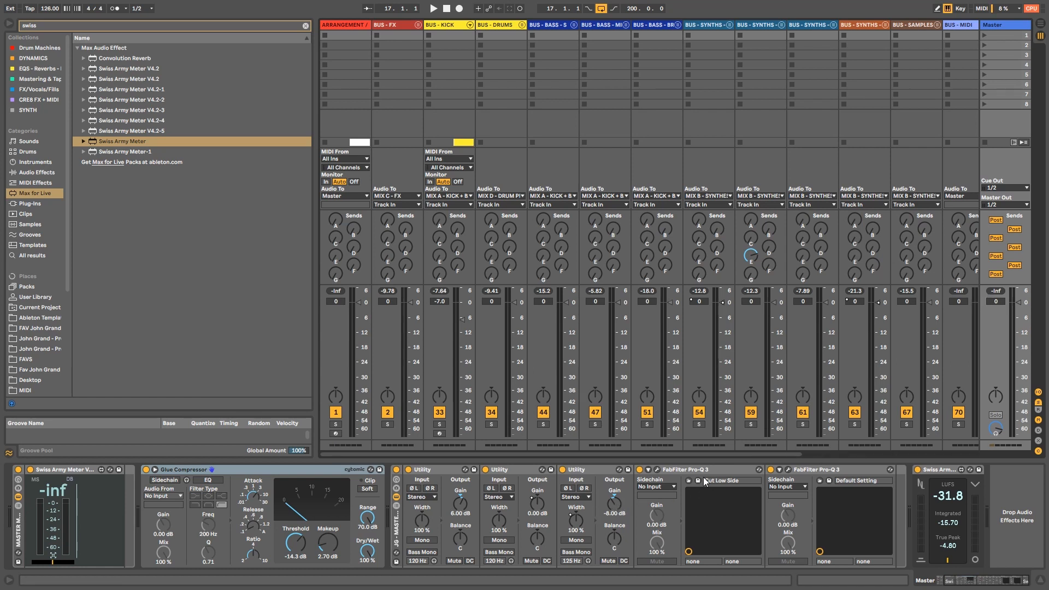
click(594, 483)
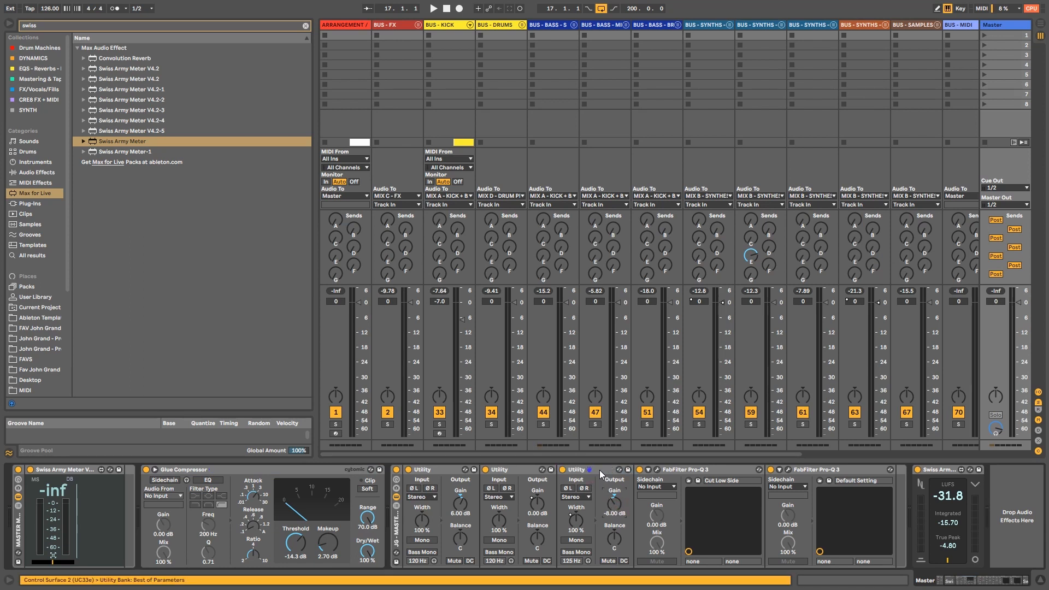
click(598, 469)
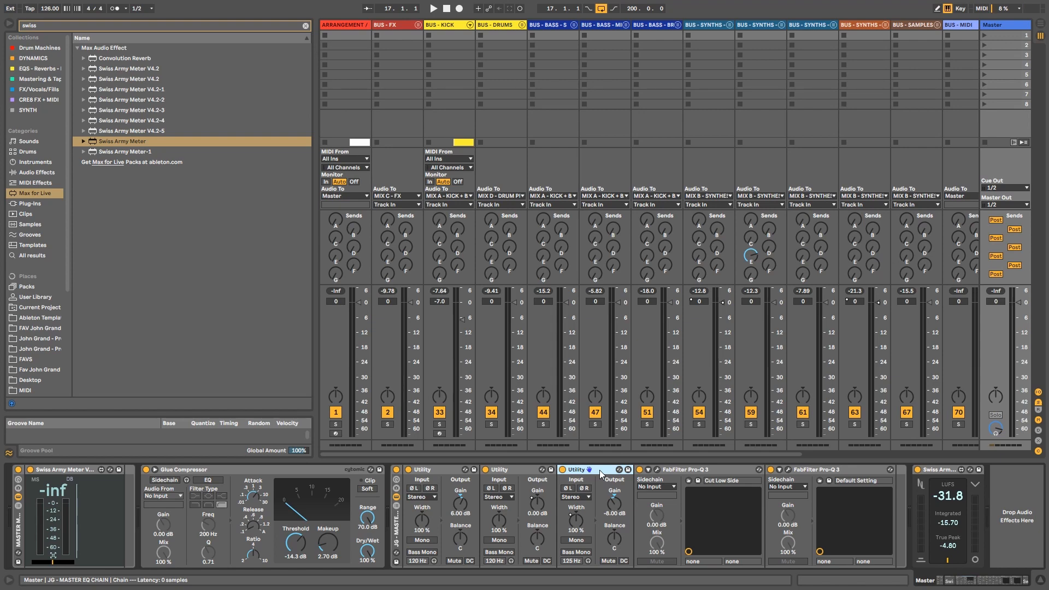
click(614, 504)
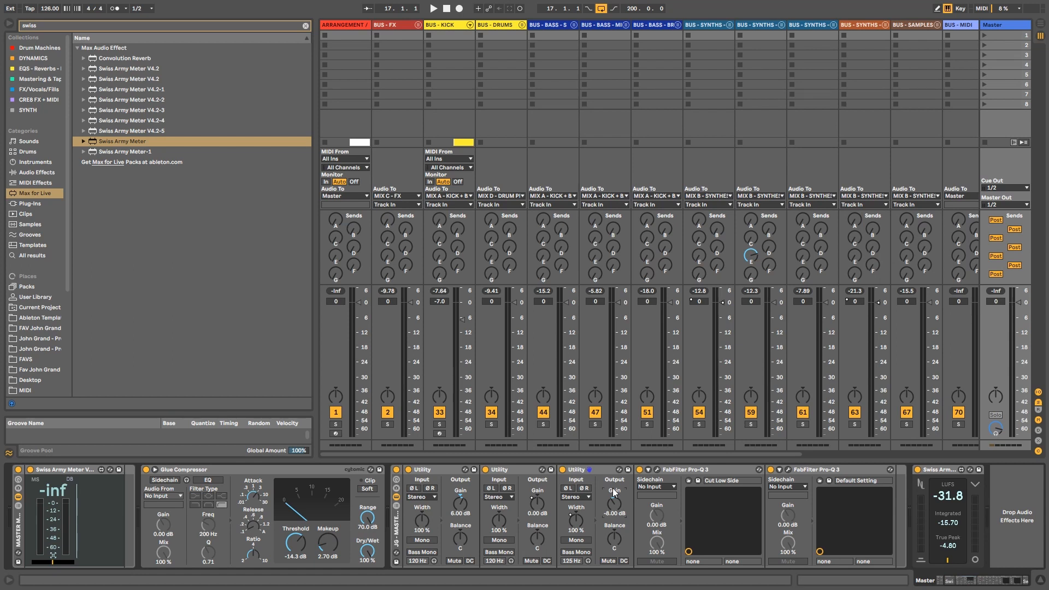
click(265, 471)
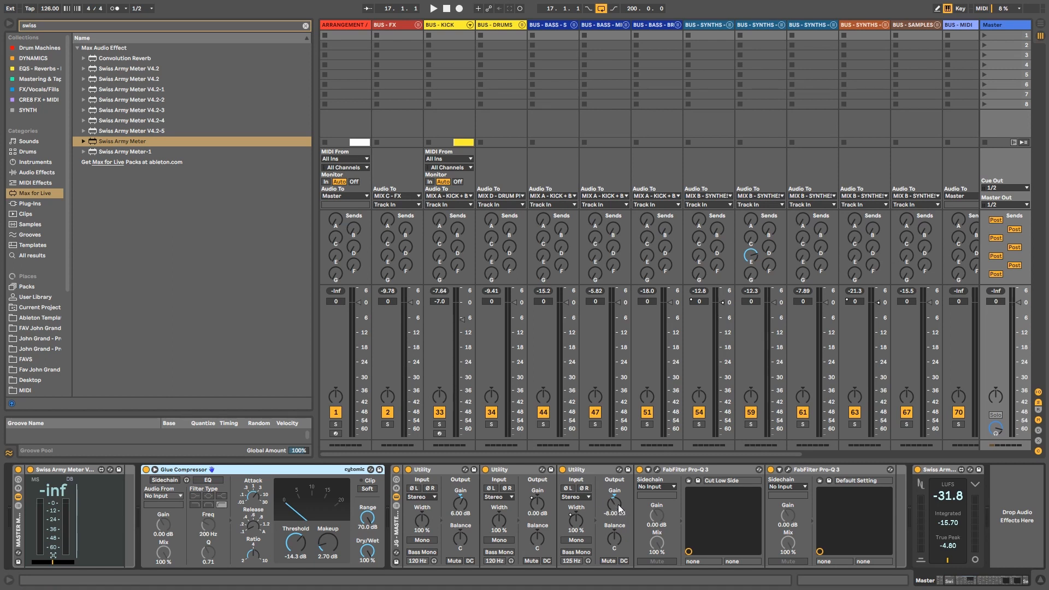
click(949, 540)
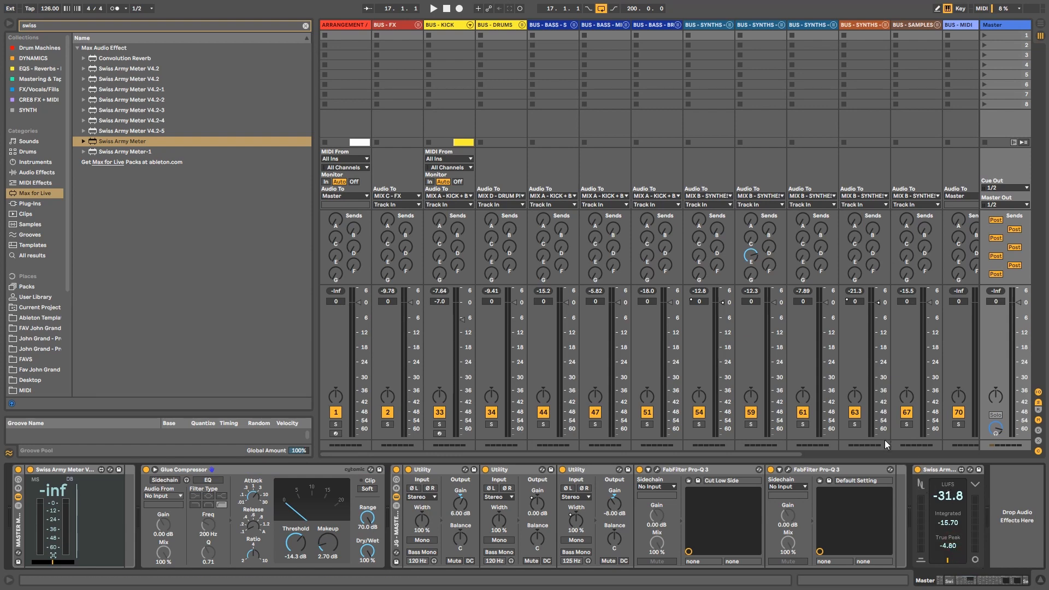
- Fold the Master track in the Arrangement View and select the four mix buses from MIX A to MIX D
key(Tab)
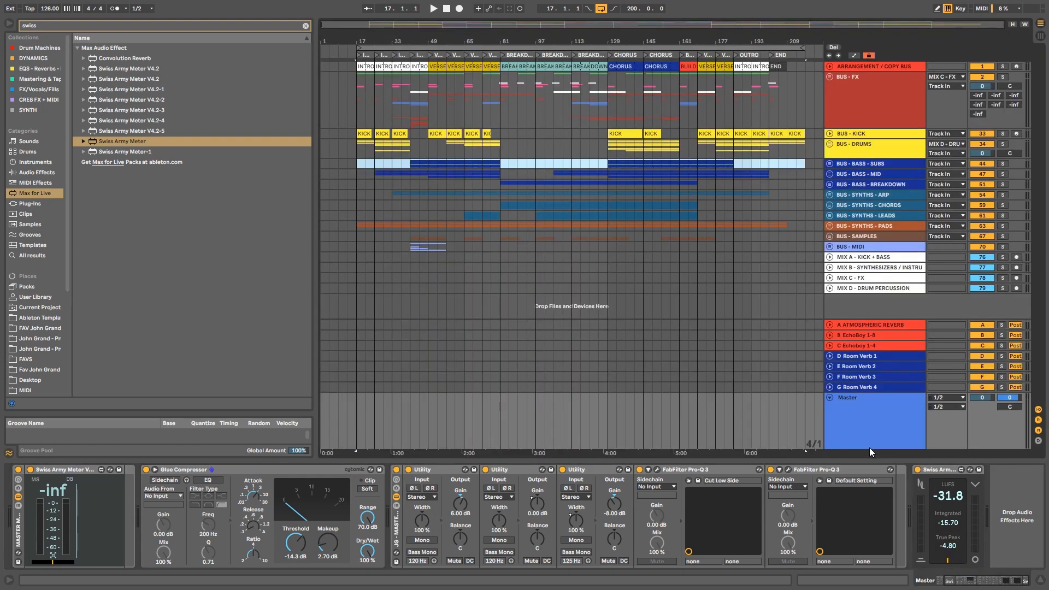
click(829, 397)
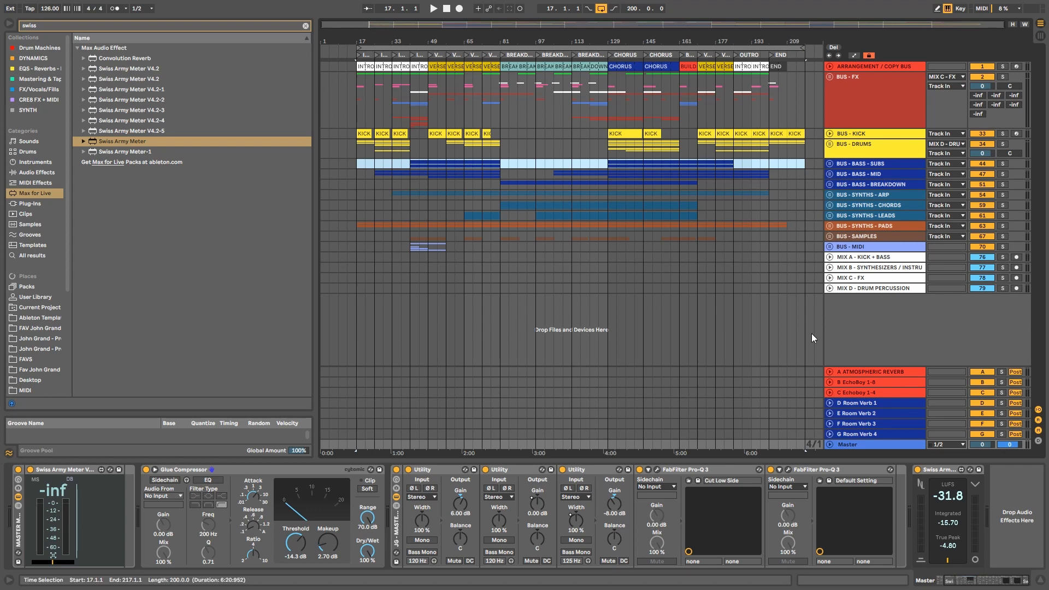
click(861, 260)
shift+click(869, 289)
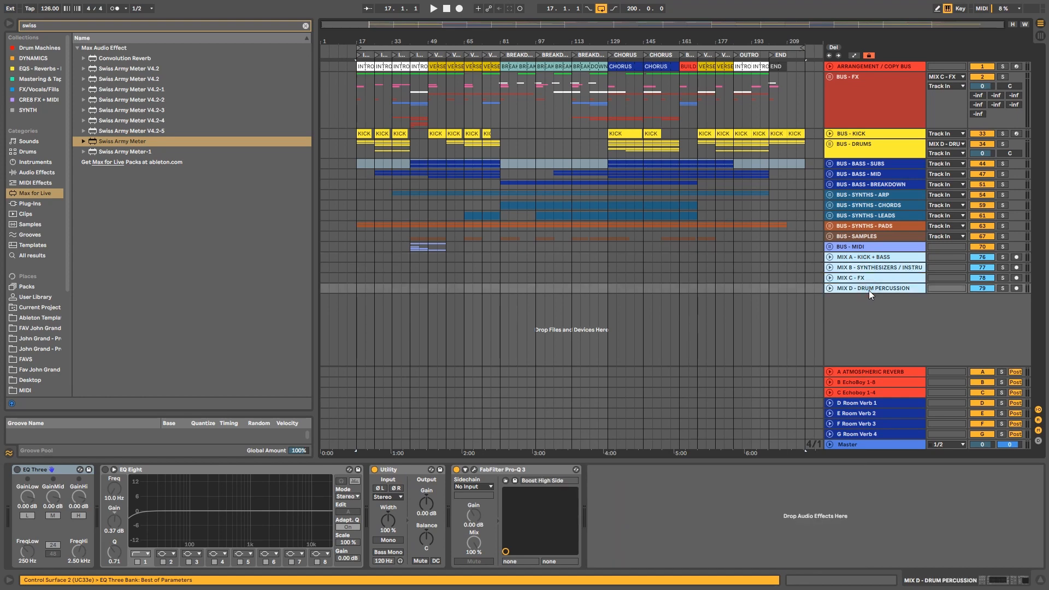
- Go through the MIX A, MIX B, MIX C and MIX D bus tracks one at a time to examine their device chains
click(857, 258)
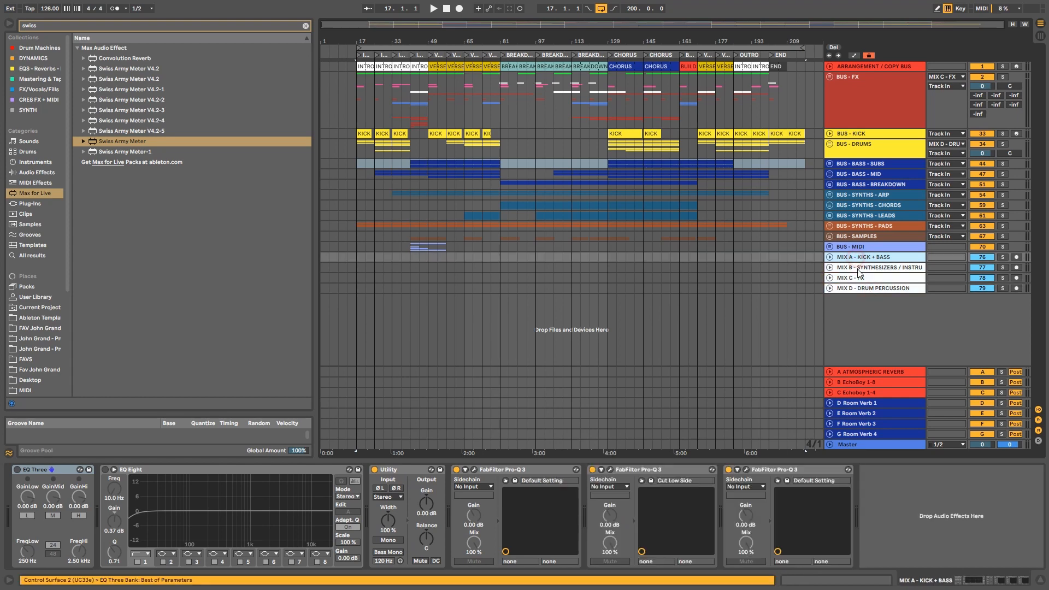
click(859, 289)
click(860, 257)
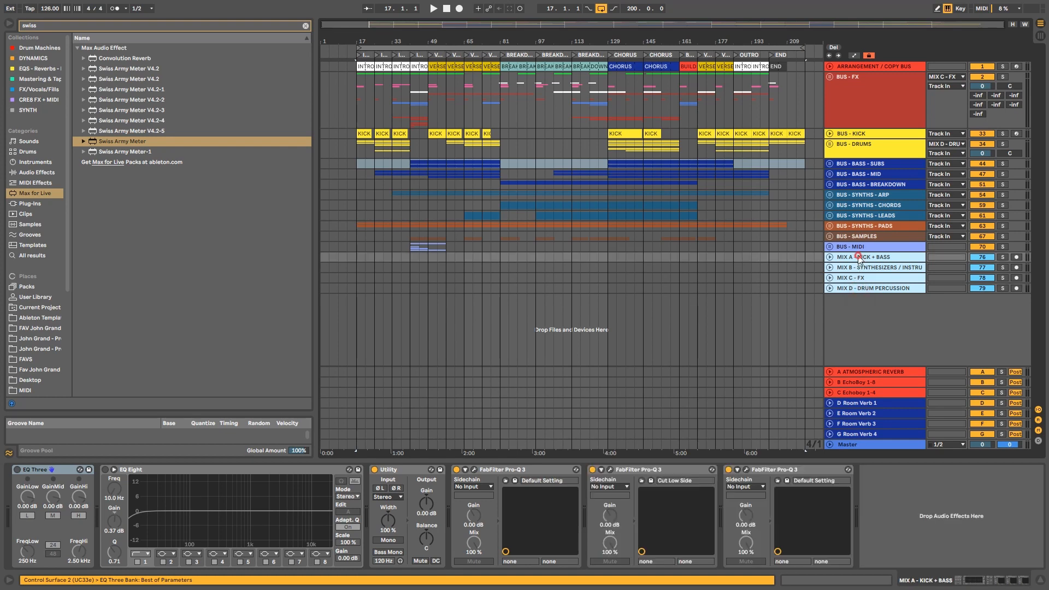
click(861, 268)
click(862, 278)
click(861, 288)
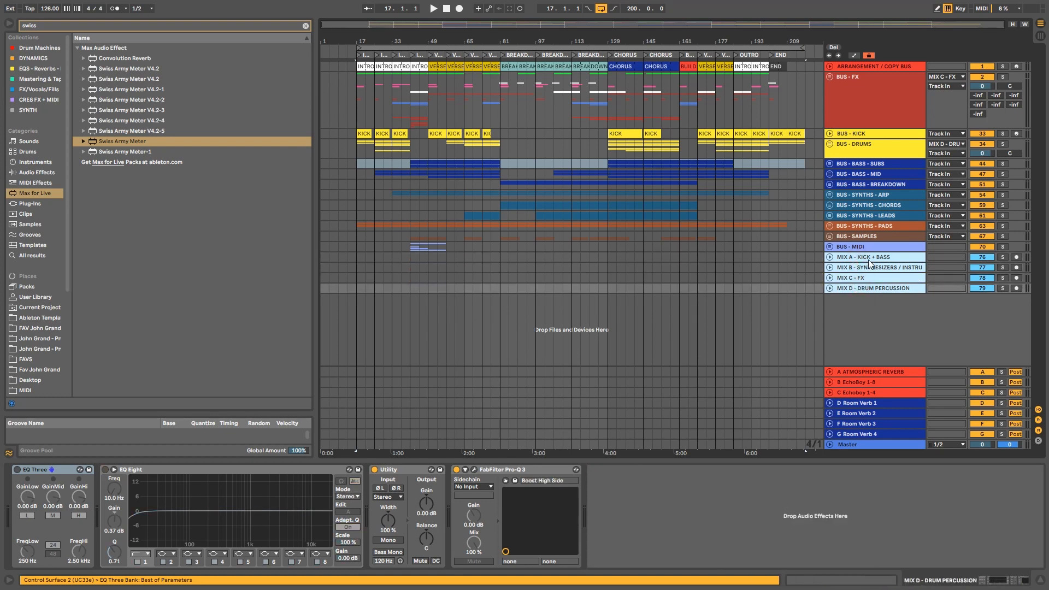
click(870, 257)
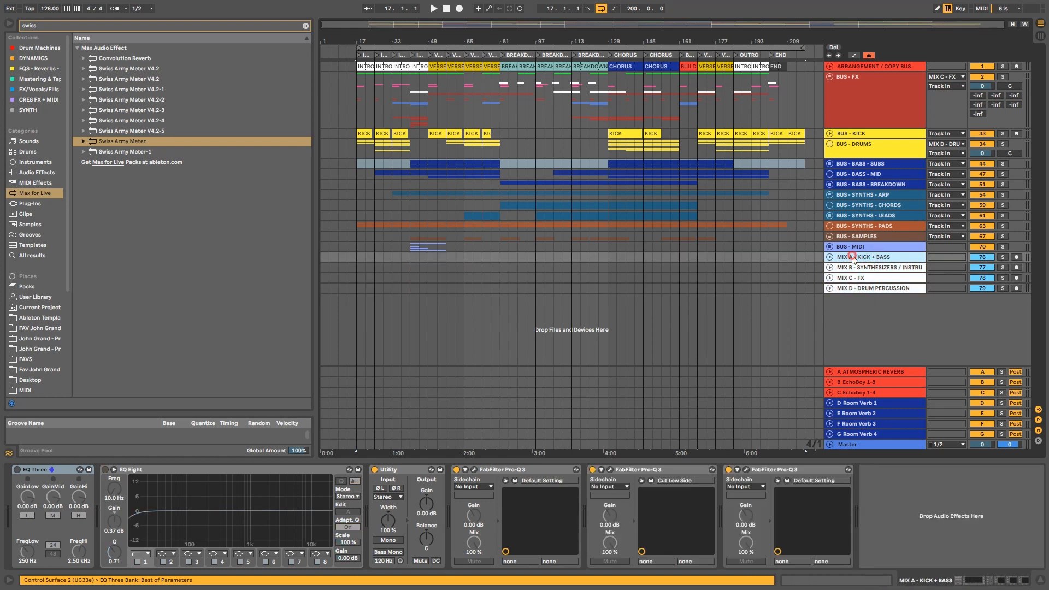
click(829, 257)
click(830, 258)
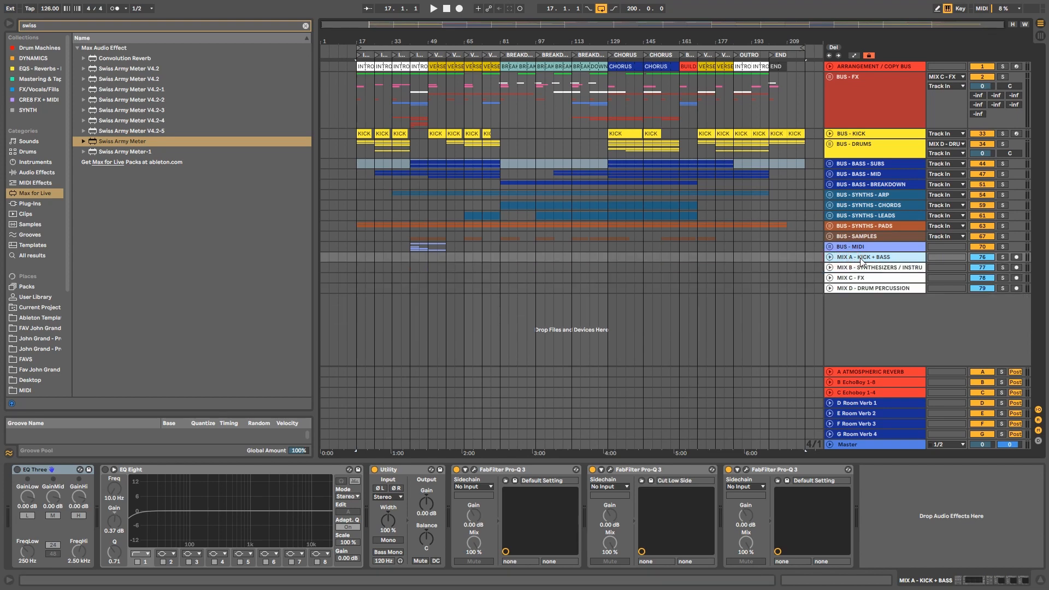
click(895, 267)
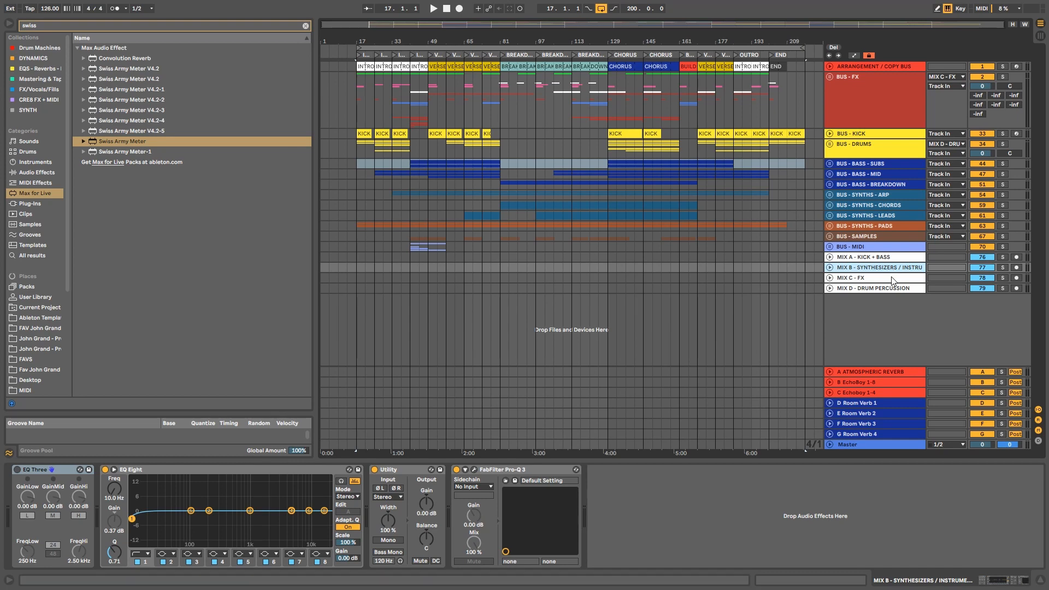
click(891, 278)
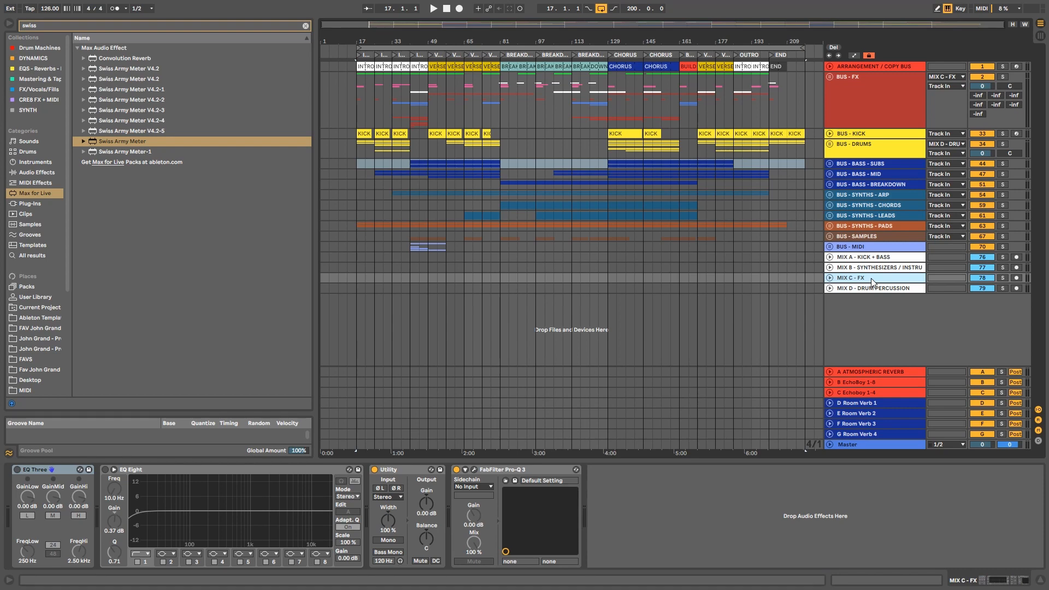
click(871, 287)
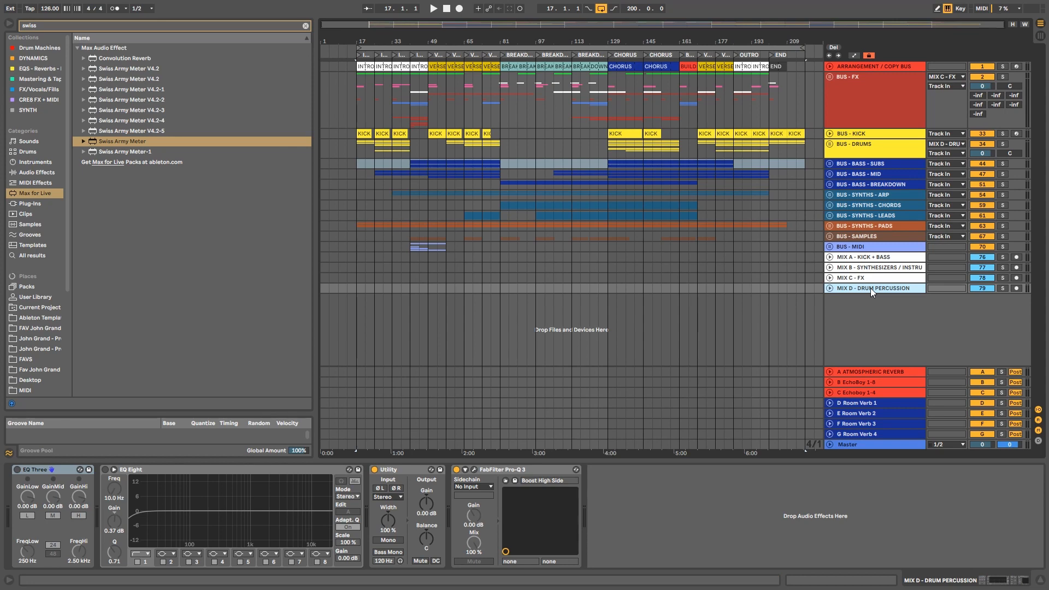
- Select MIX A to MIX D together and look at the Rendered Track choices in the audio export settings, closing them without exporting
click(868, 257)
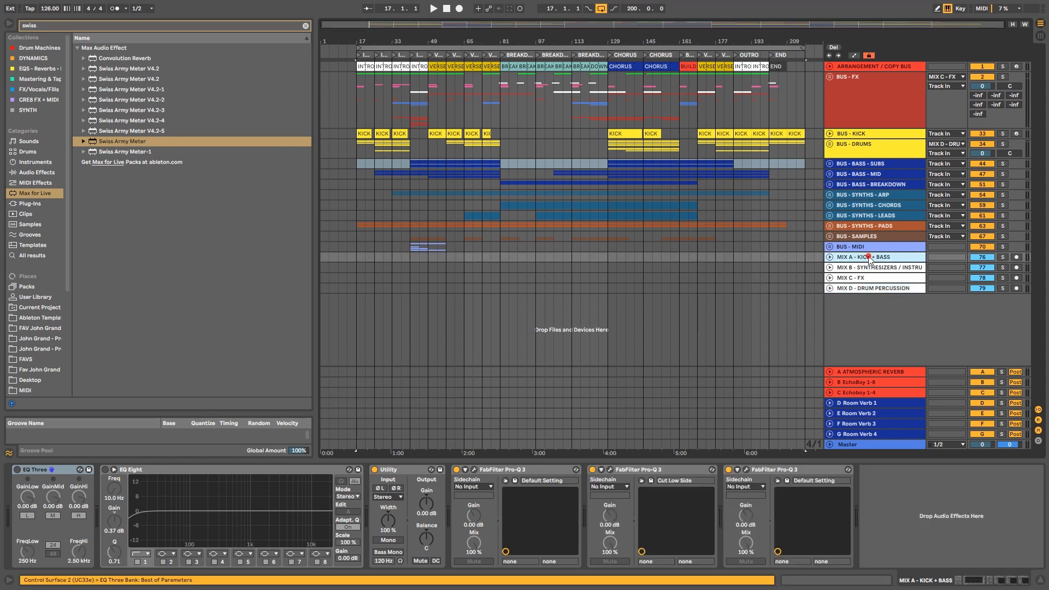
shift+click(870, 290)
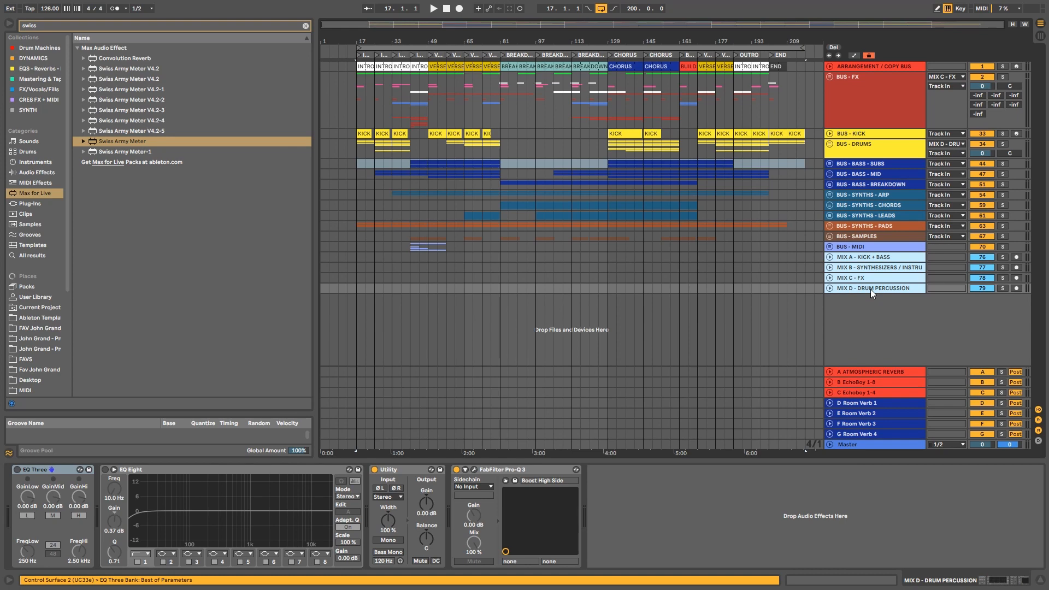
key(ctrl+shift+r)
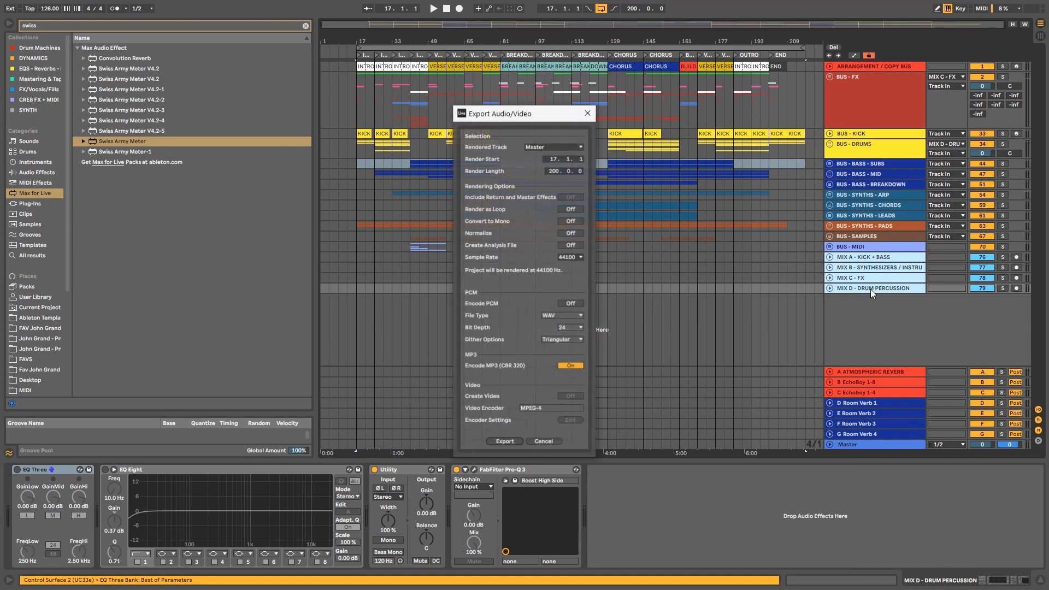
click(569, 150)
key(Down)
key(Down)
key(Return)
click(588, 117)
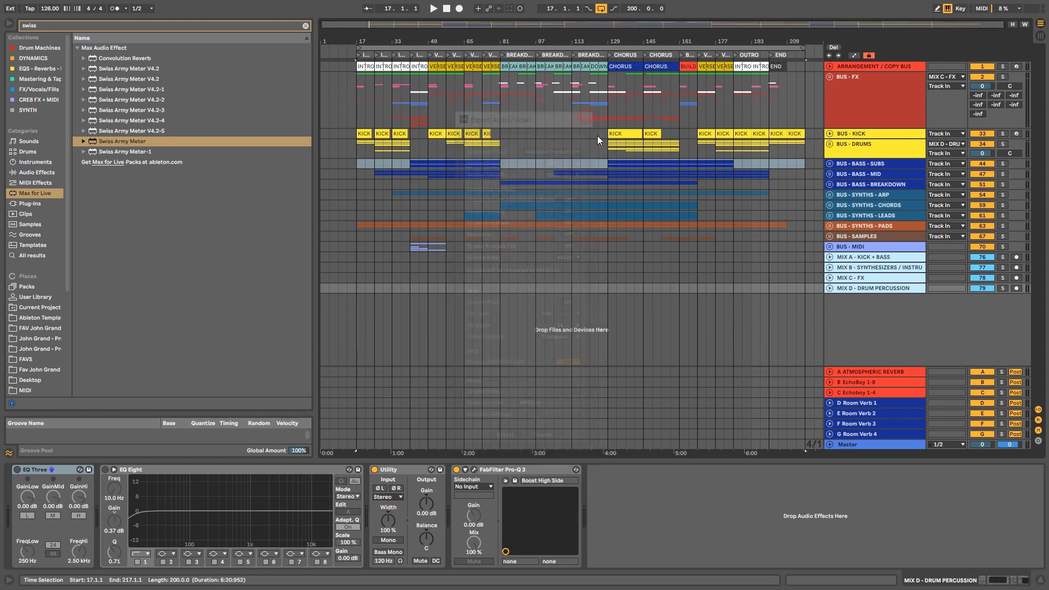
- Select all the return tracks from A ATMOSPHERIC REVERB to G Room Verb 4
click(872, 371)
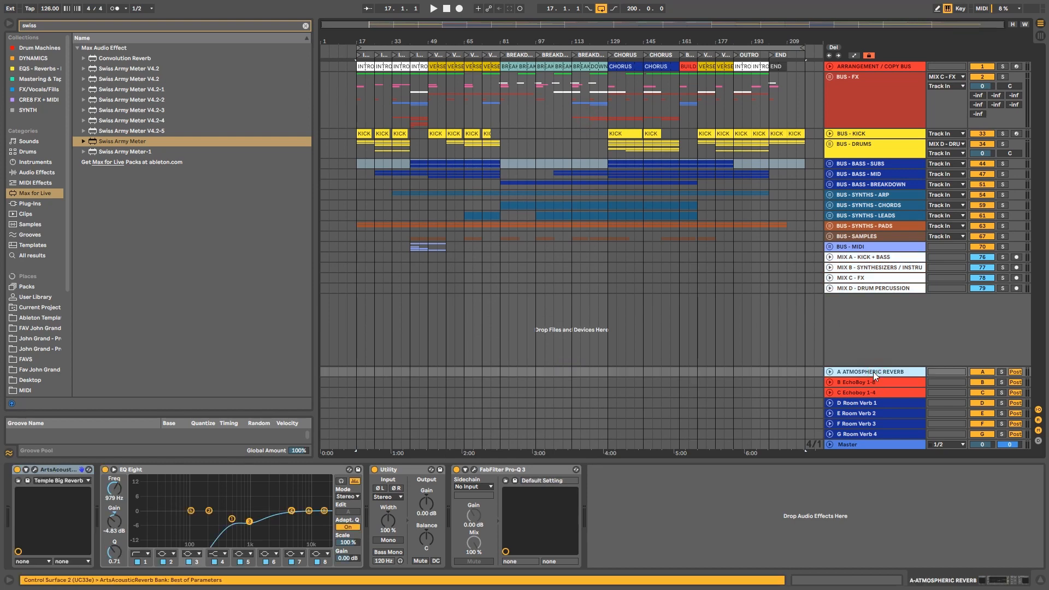
shift+click(862, 434)
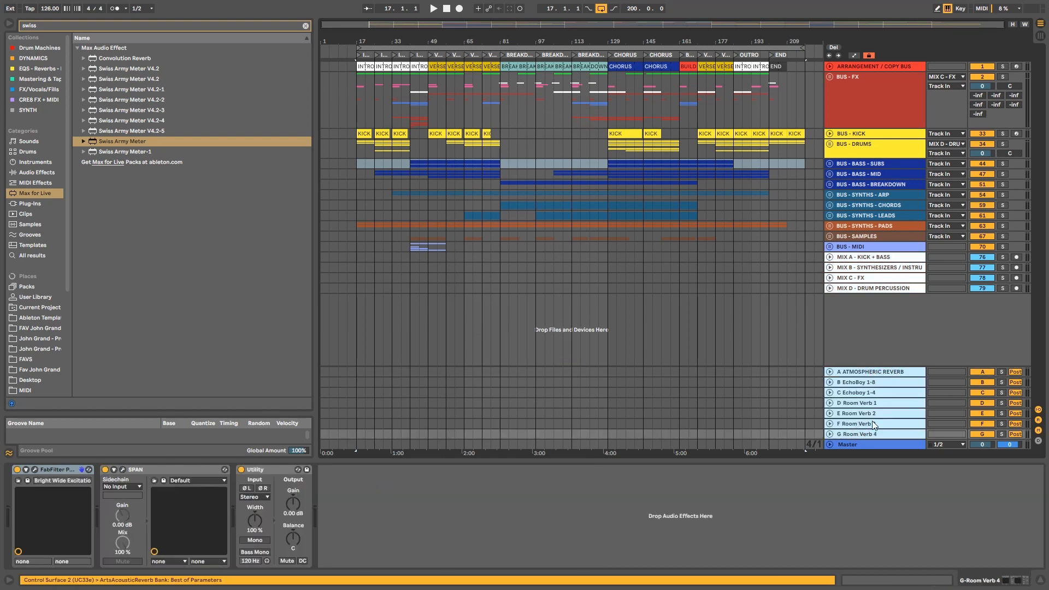
right_click(868, 304)
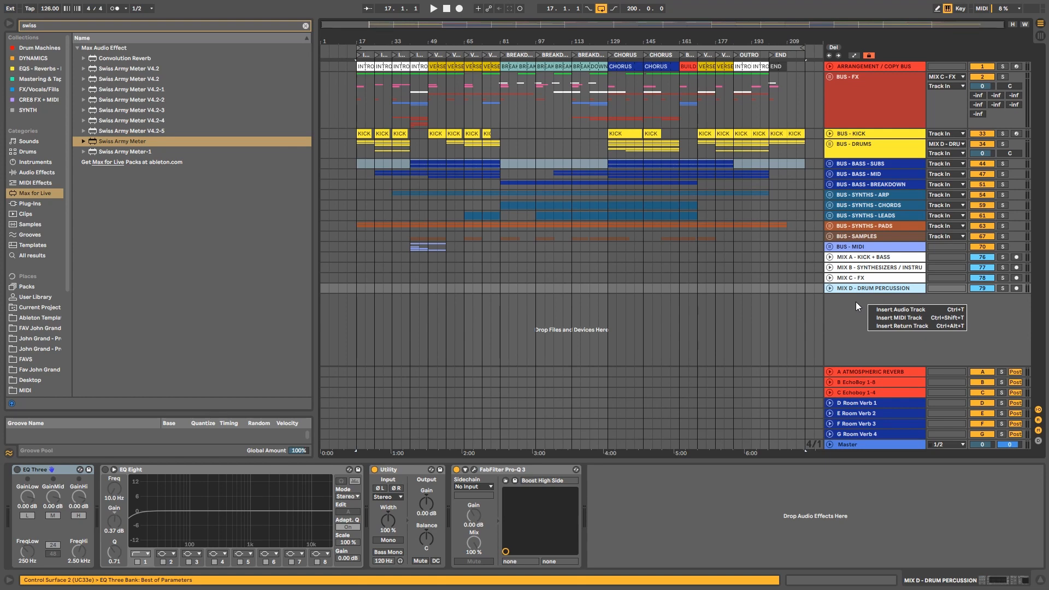
click(851, 356)
click(873, 372)
shift+click(868, 435)
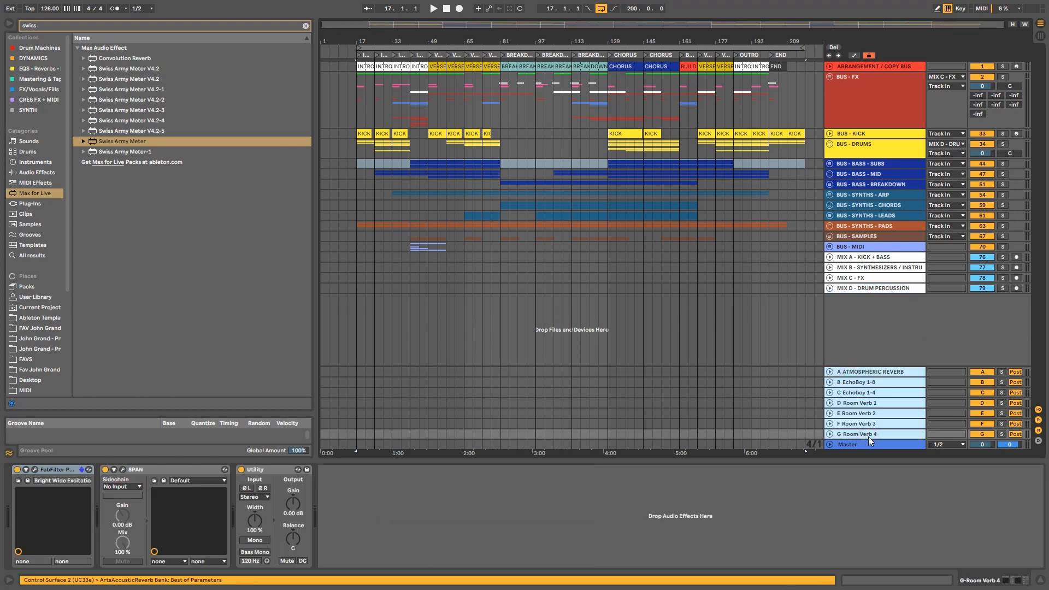